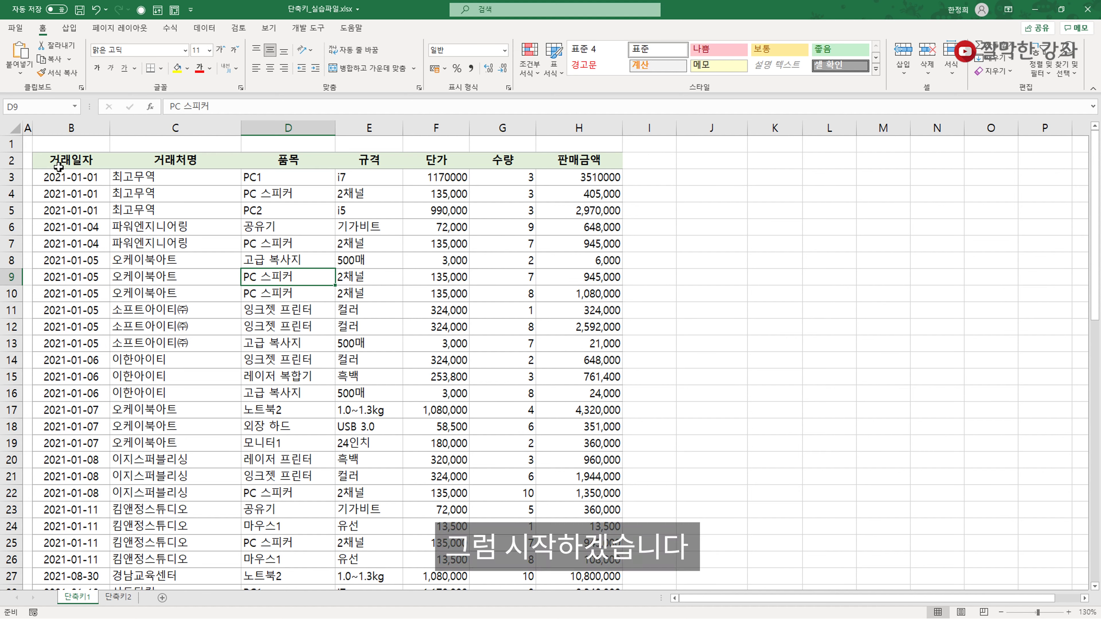
- Starting from the header cell B2, jump to the table's last row, last column, back up to the header, and return to B2
left_click(75, 159)
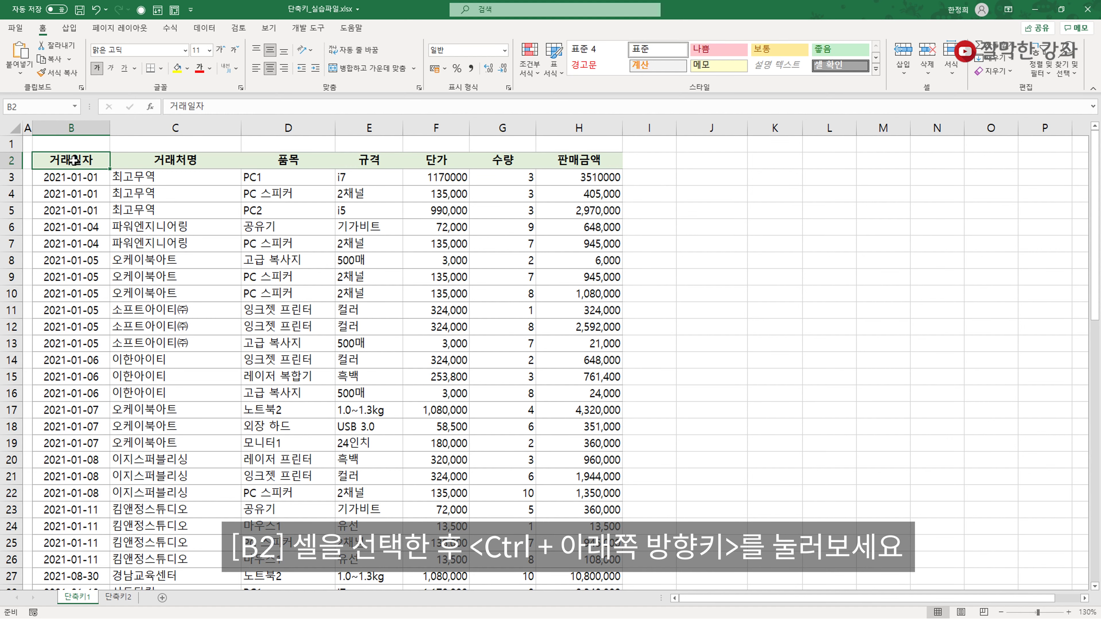
key("ctrl+Down")
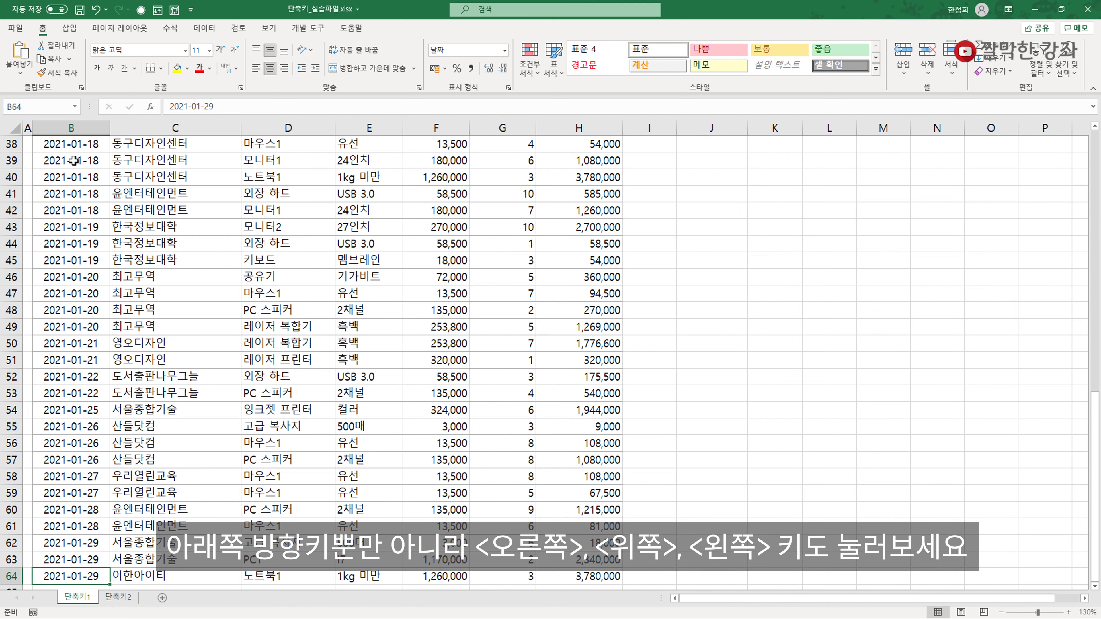
key("ctrl+Right")
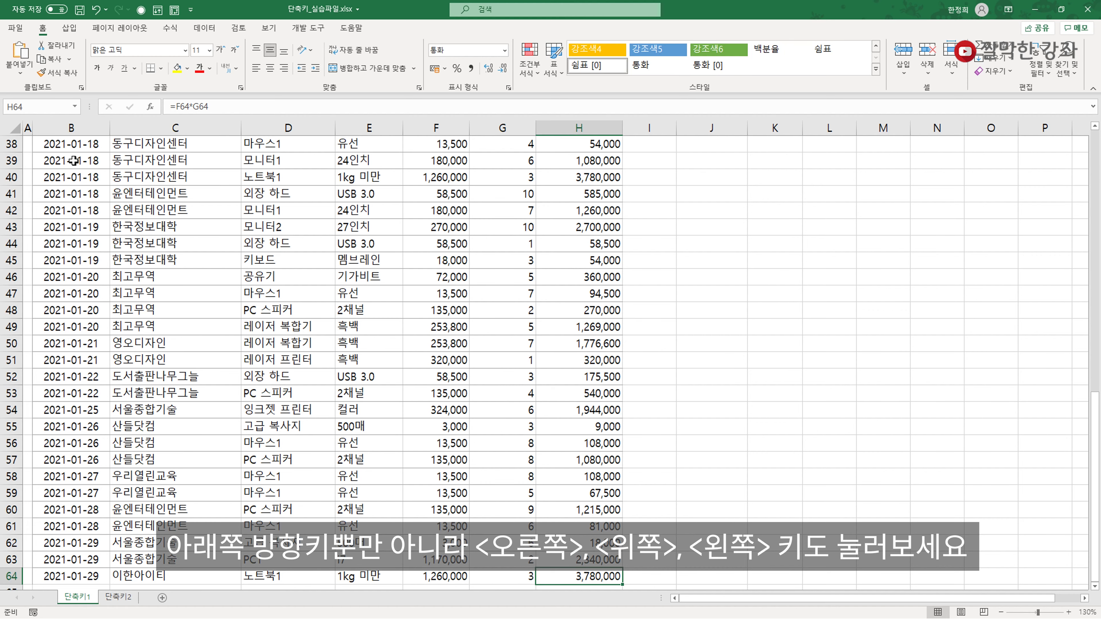
key("ctrl+Up")
key("ctrl+Left")
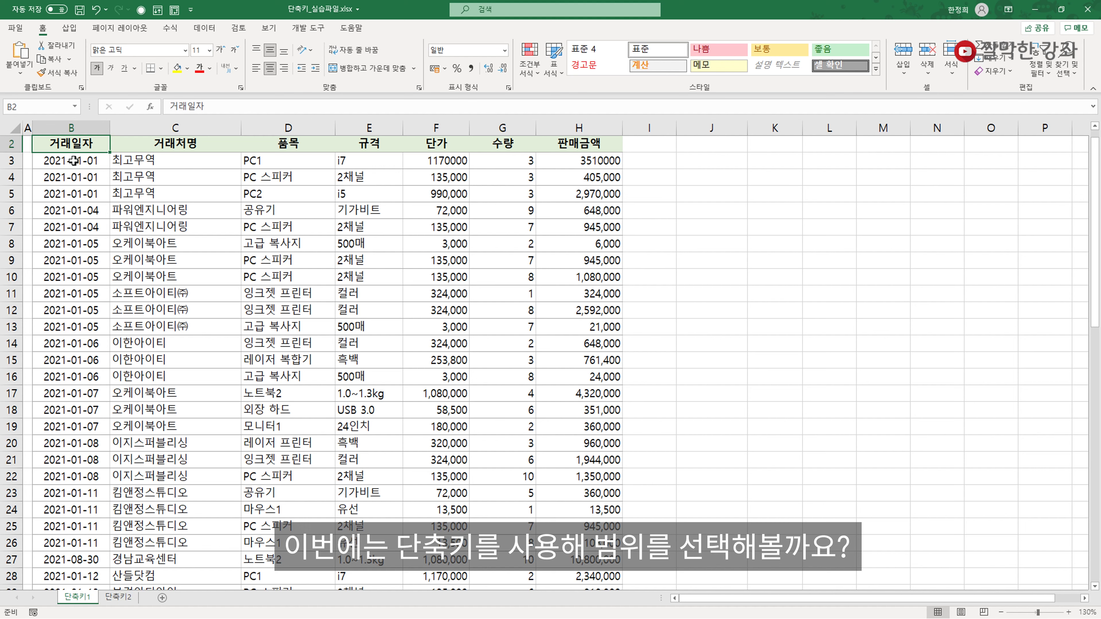
- Select the 단가 values from F3 down to F64, and return to the column's header cell F2
key("Right")
key("Right")
key("Right")
key("Right")
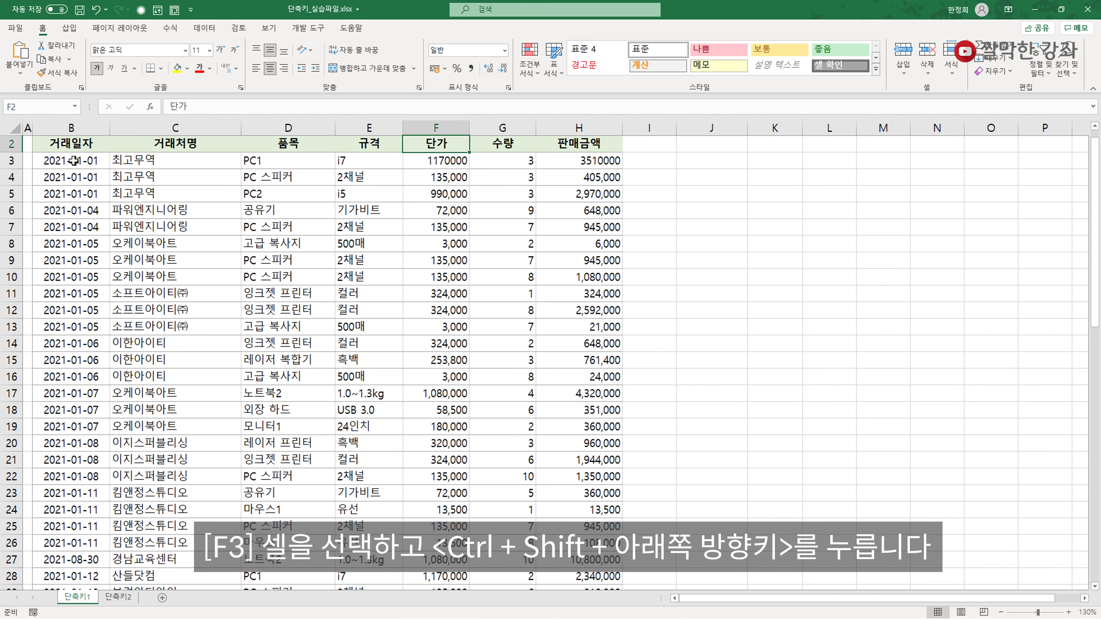
key("Down")
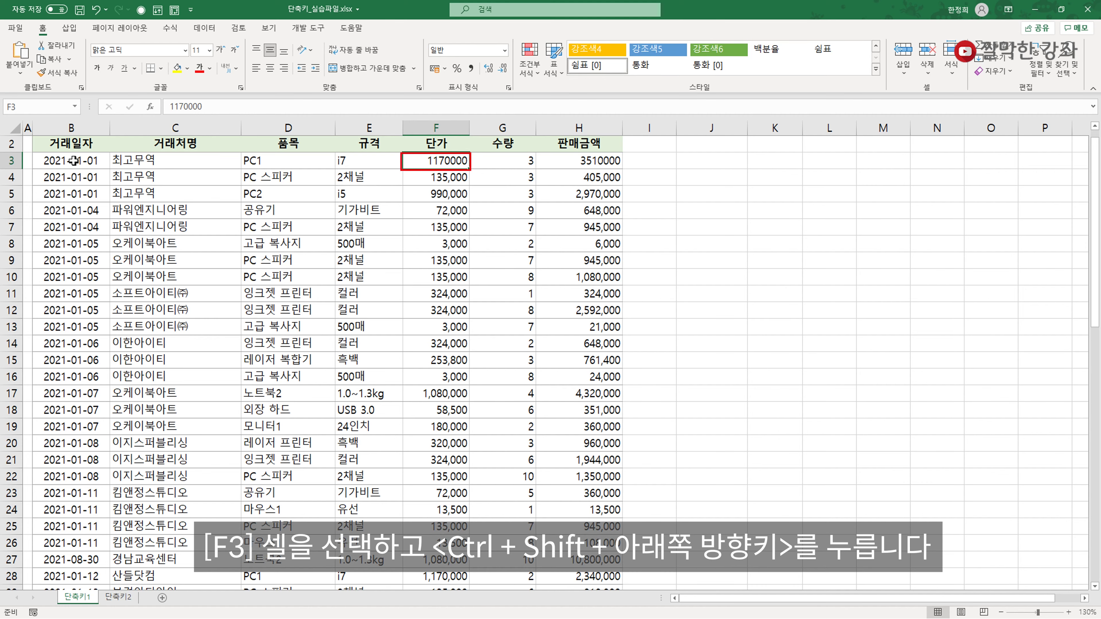
key("ctrl+shift+Down")
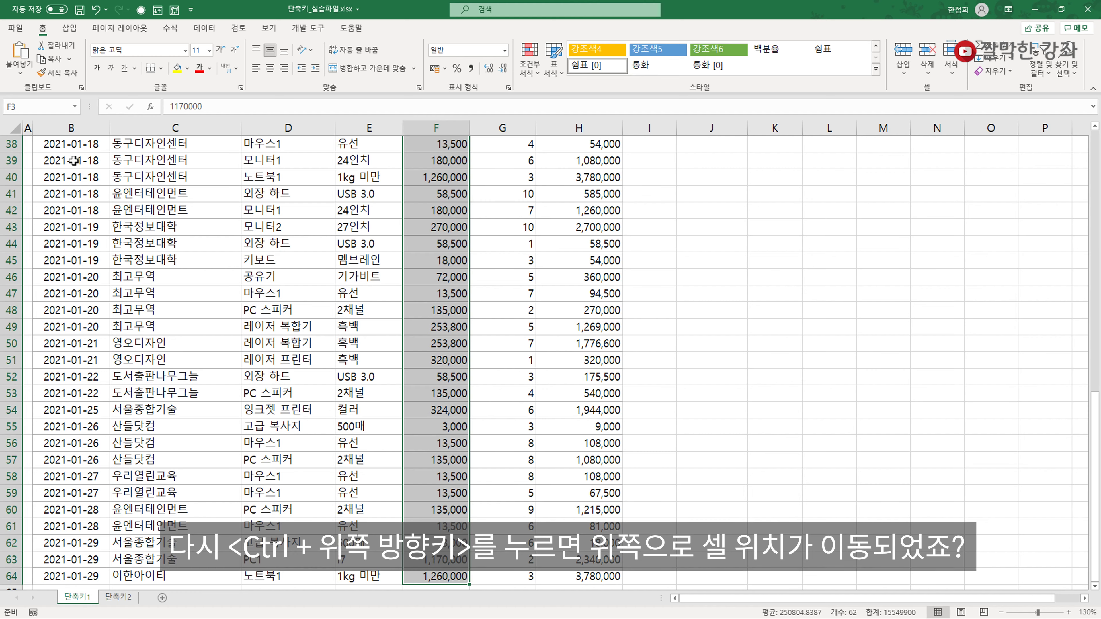
key("ctrl+Up")
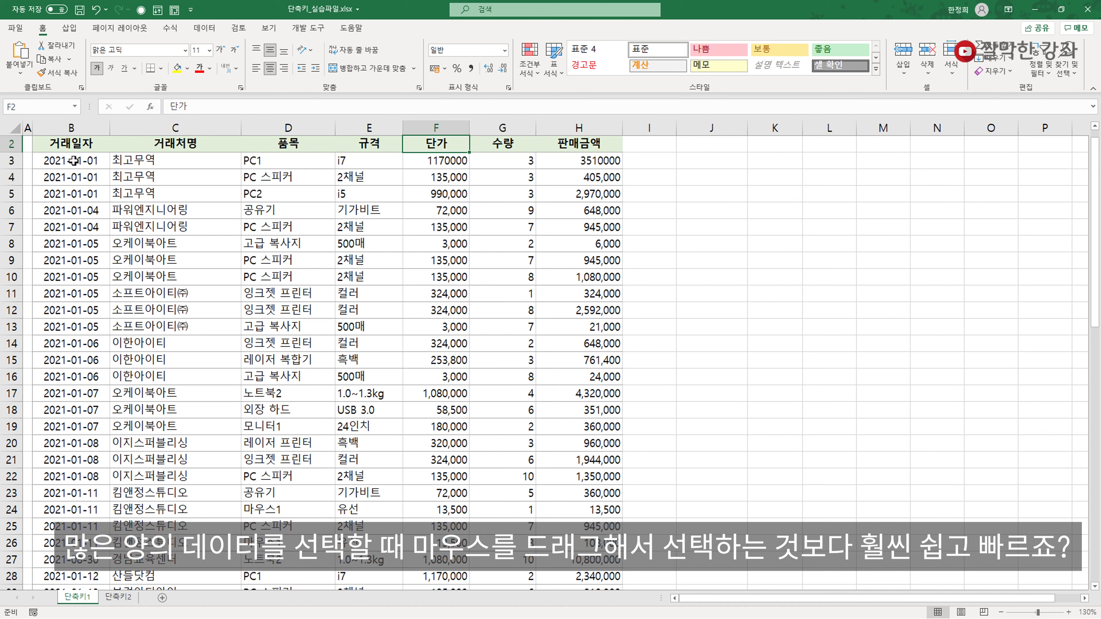
- Select all the records without the header row, from B3 across to column H and down to row 64
key("Left")
key("Left")
key("Down")
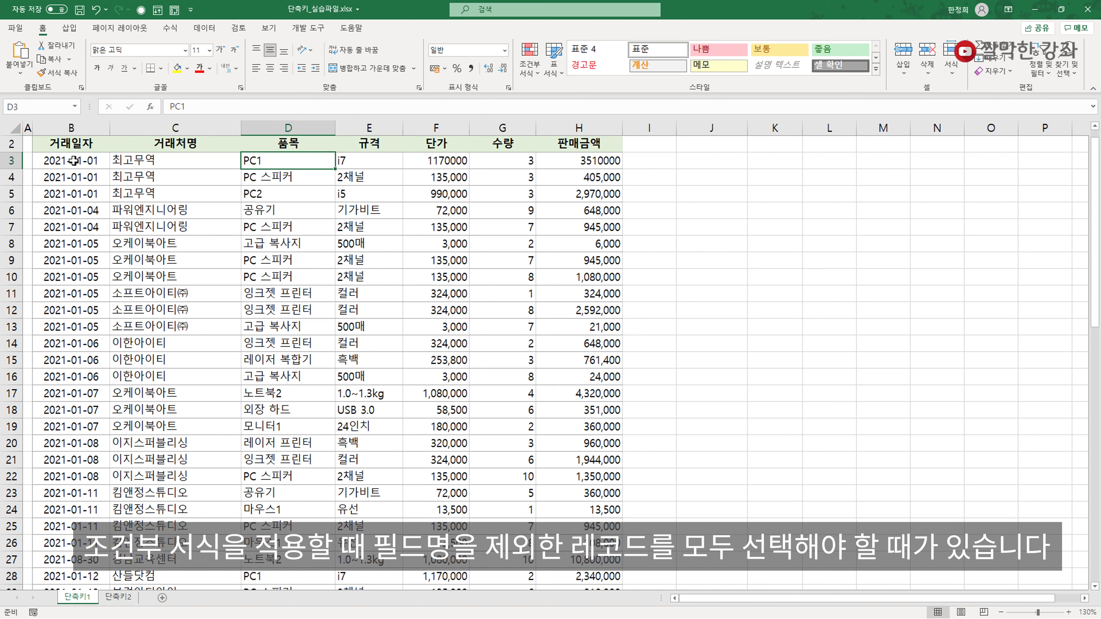
key("Left")
key("Left")
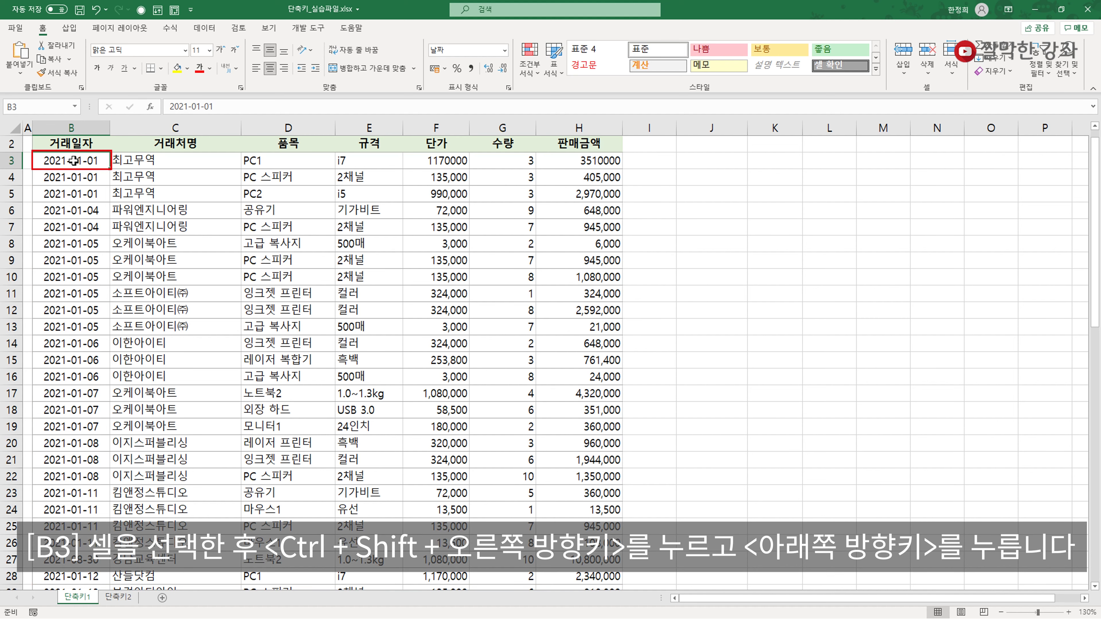
key("ctrl+shift+Right")
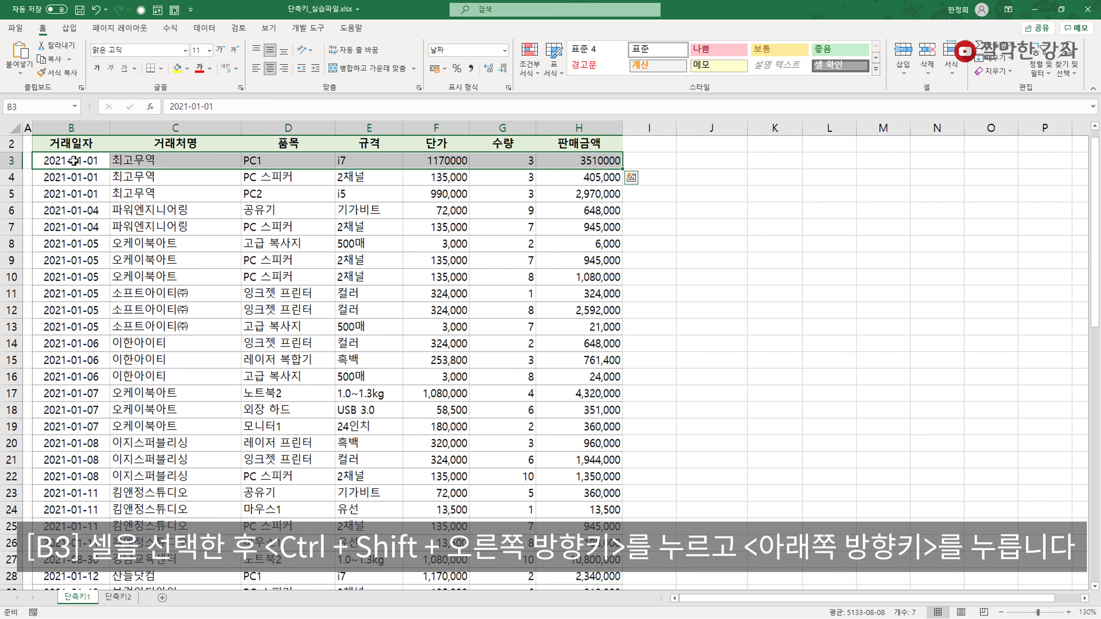
key("ctrl+shift+Down")
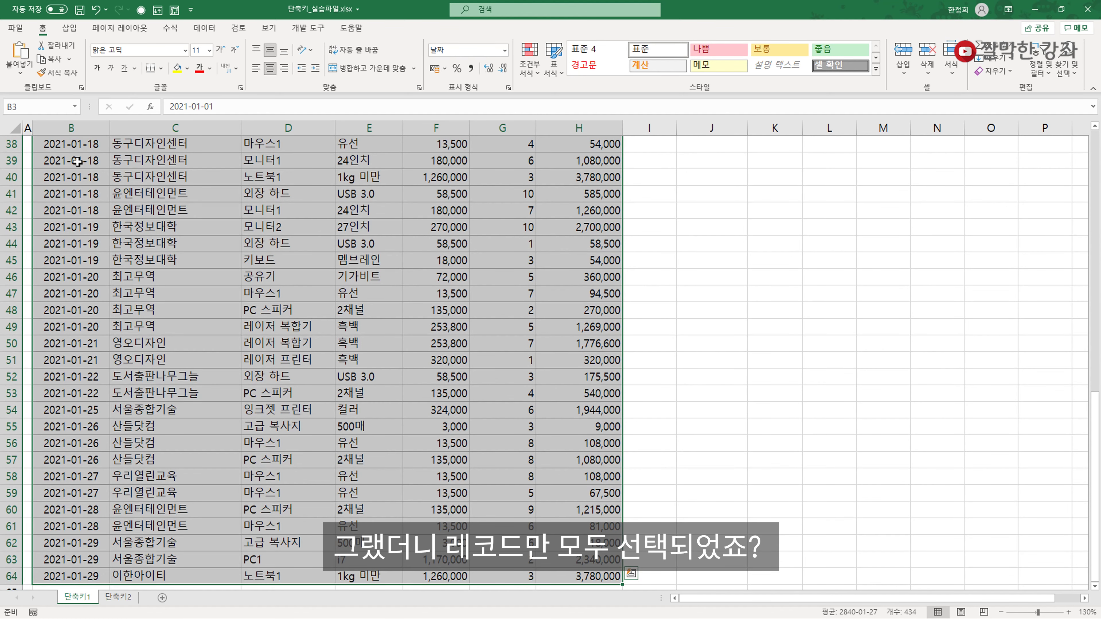
- Jump to the worksheet's very last cell, XFD1048576, and return to cell A1
key("ctrl+Down")
key("ctrl+Down")
key("ctrl+Right")
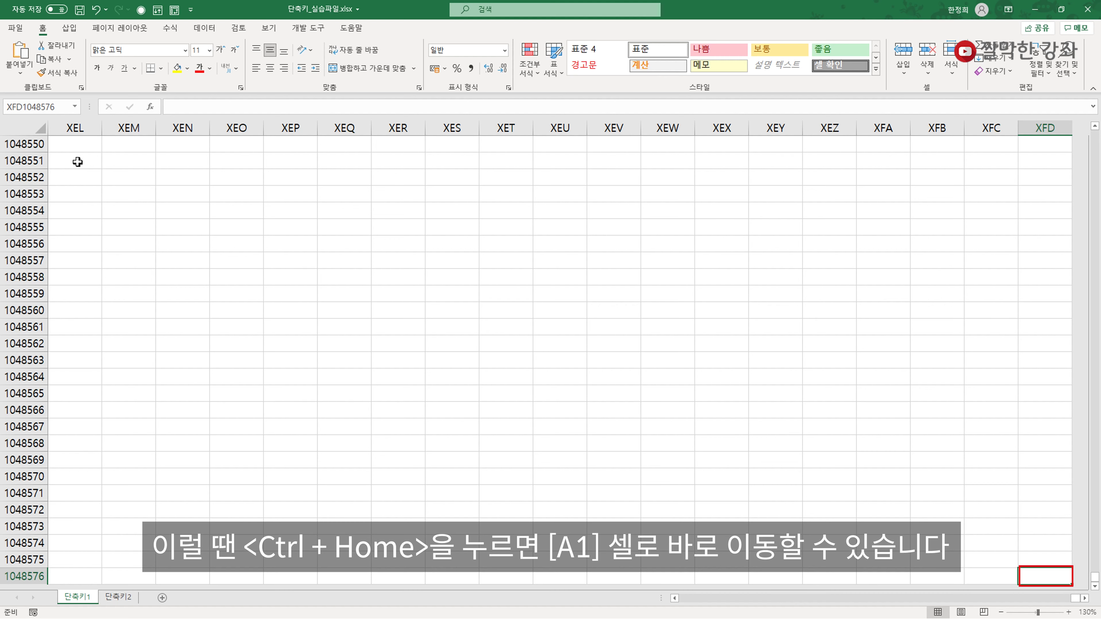
key("ctrl+Home")
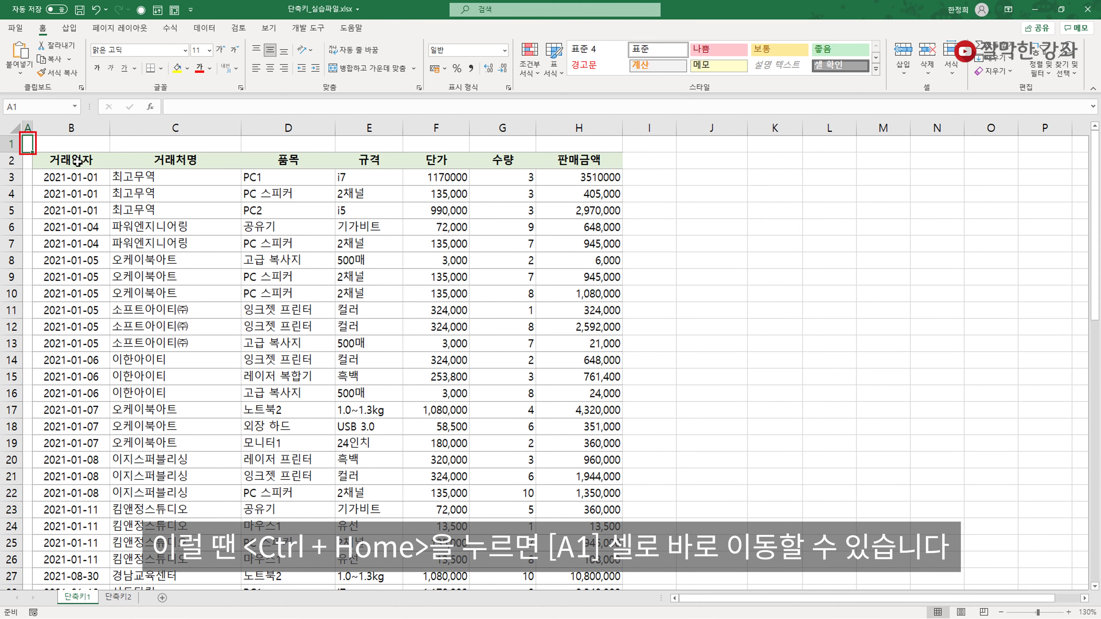
- Select the table's entire contiguous data range, including the header row, starting from cell E6
key("Right")
key("Right")
key("Down")
key("Down")
key("Down")
key("Down")
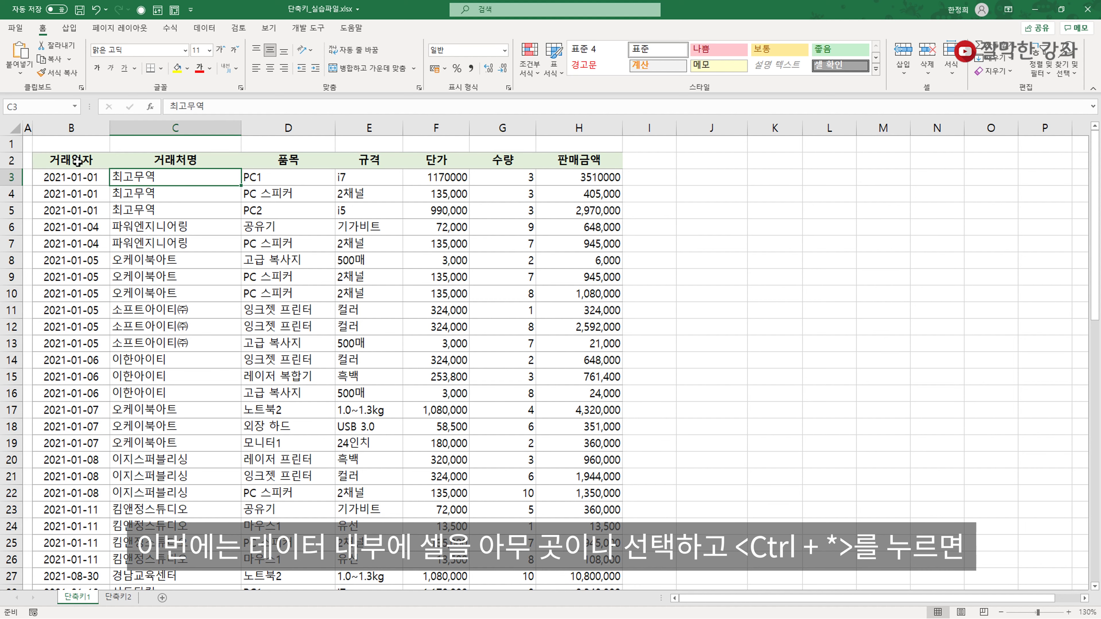
key("Right")
key("Right")
key("Right")
key("Down")
key("Left")
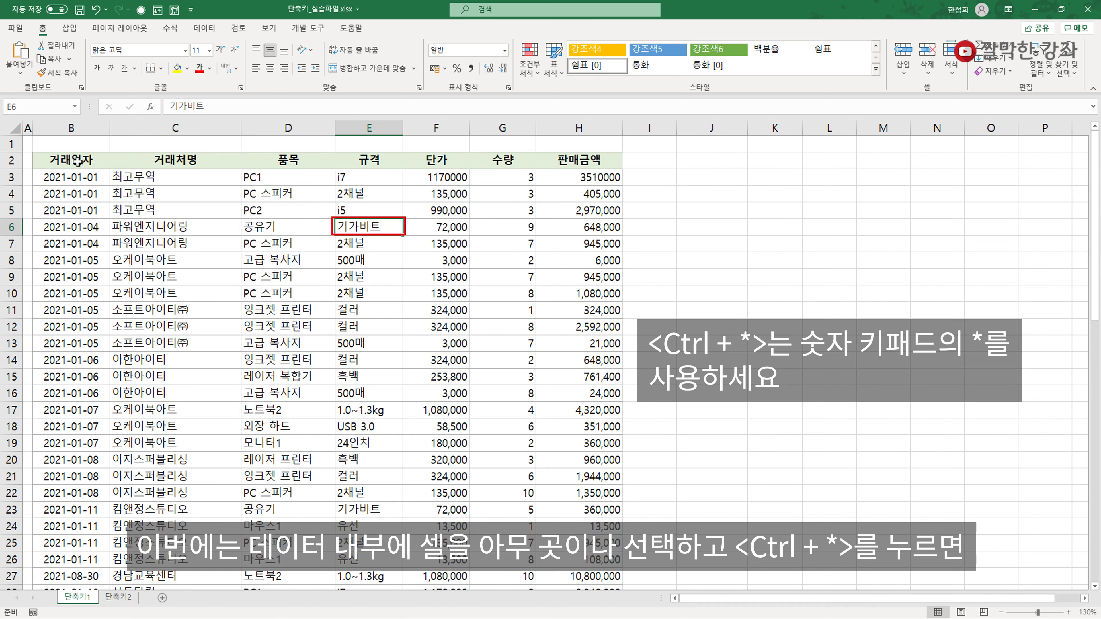
key("ctrl+KP_Multiply")
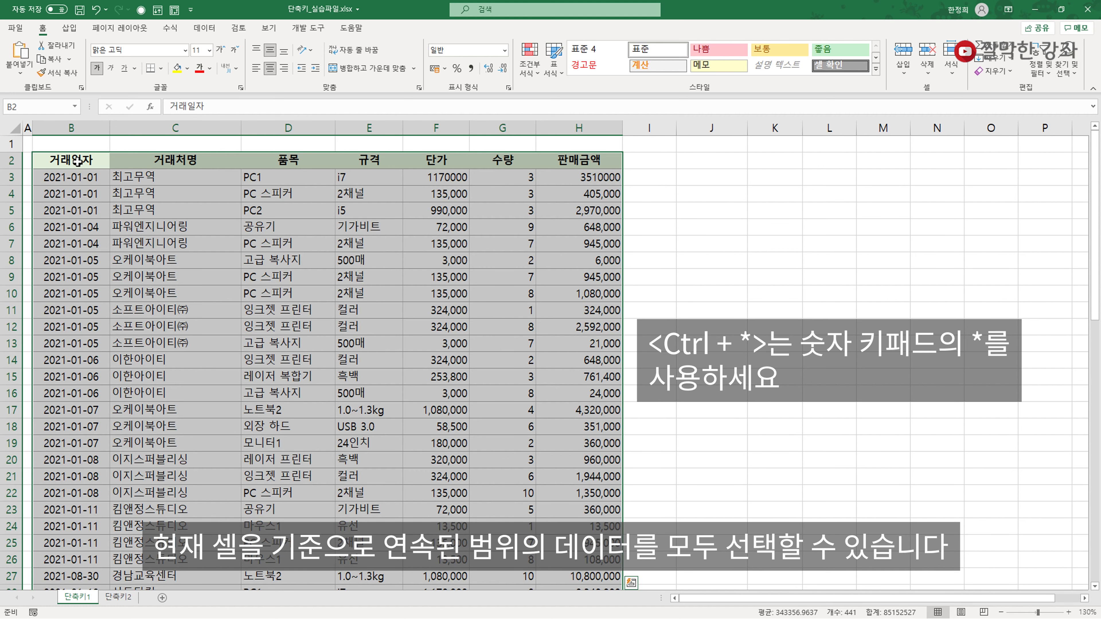
- Clear the selection and select the entire data range again, this time keeping C3 as the active cell
left_click(77, 161)
key("Down")
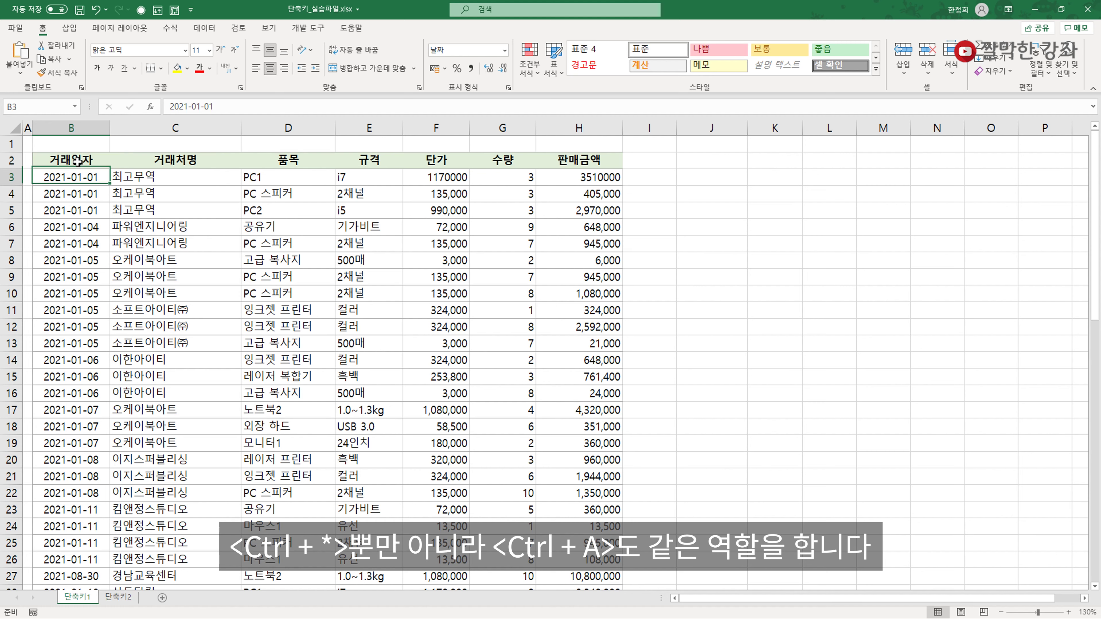
key("Right")
key("ctrl+a")
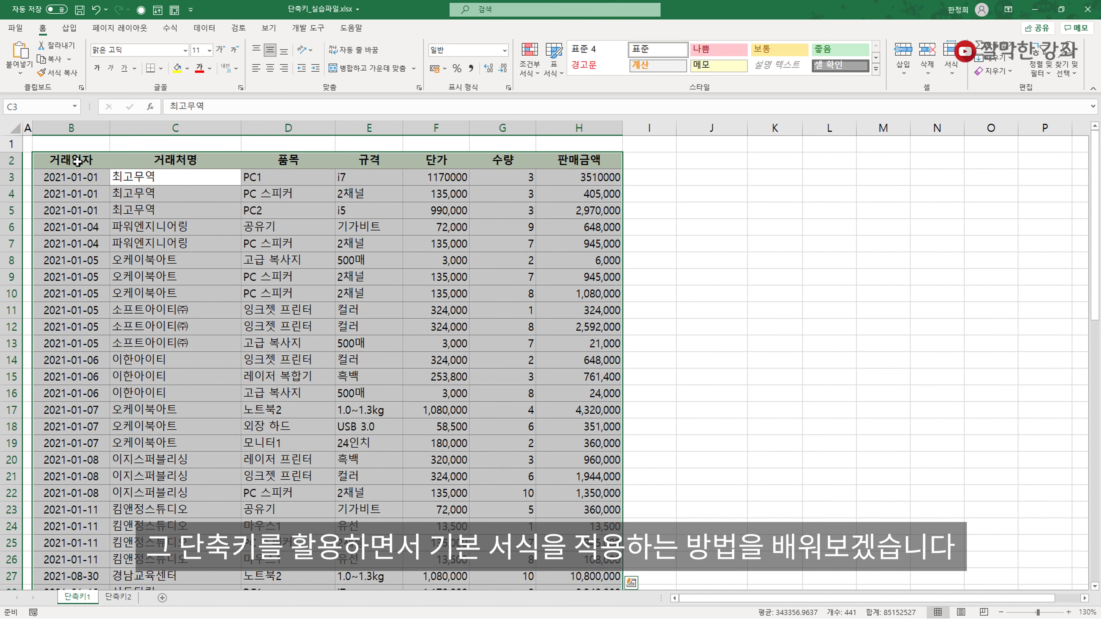
- Remove the bold formatting from the header row B2:H2
left_click(77, 161)
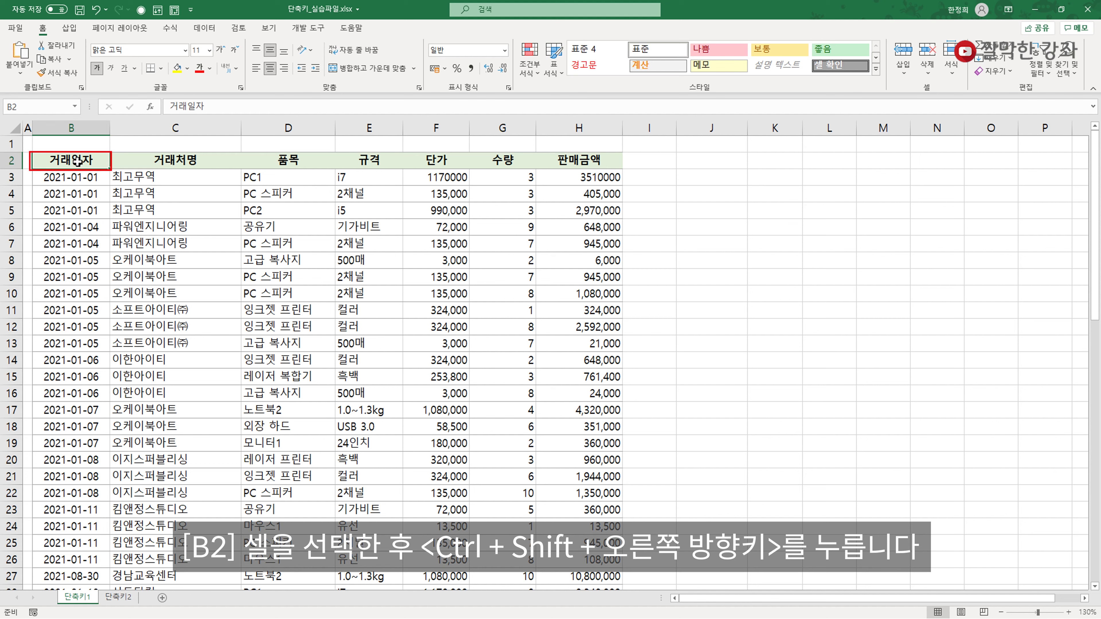
key("ctrl+shift+Right")
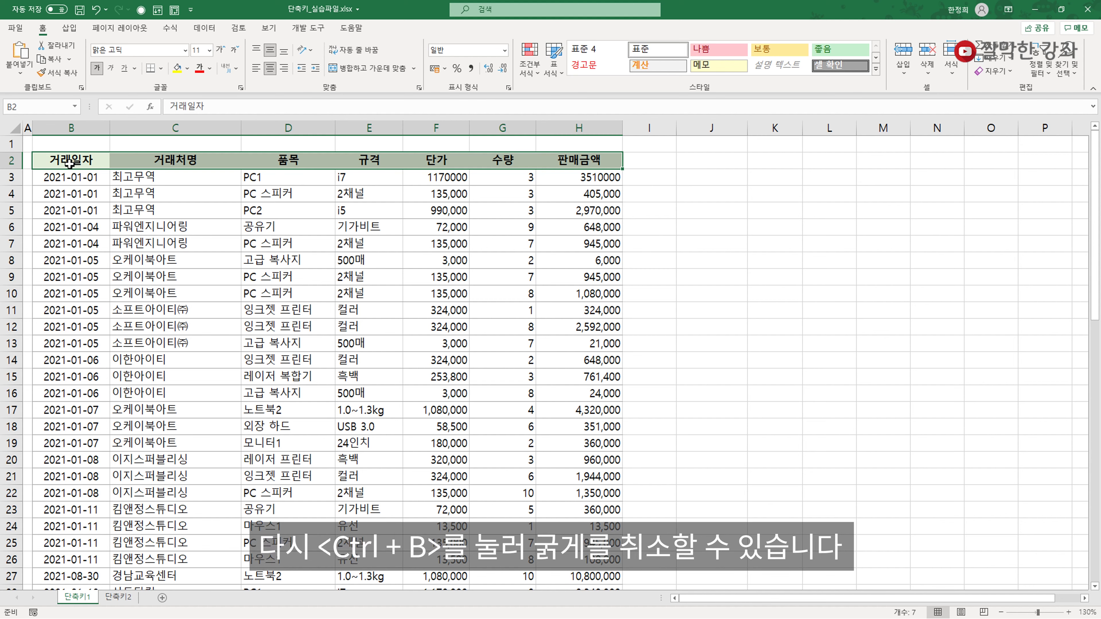
key("ctrl+b")
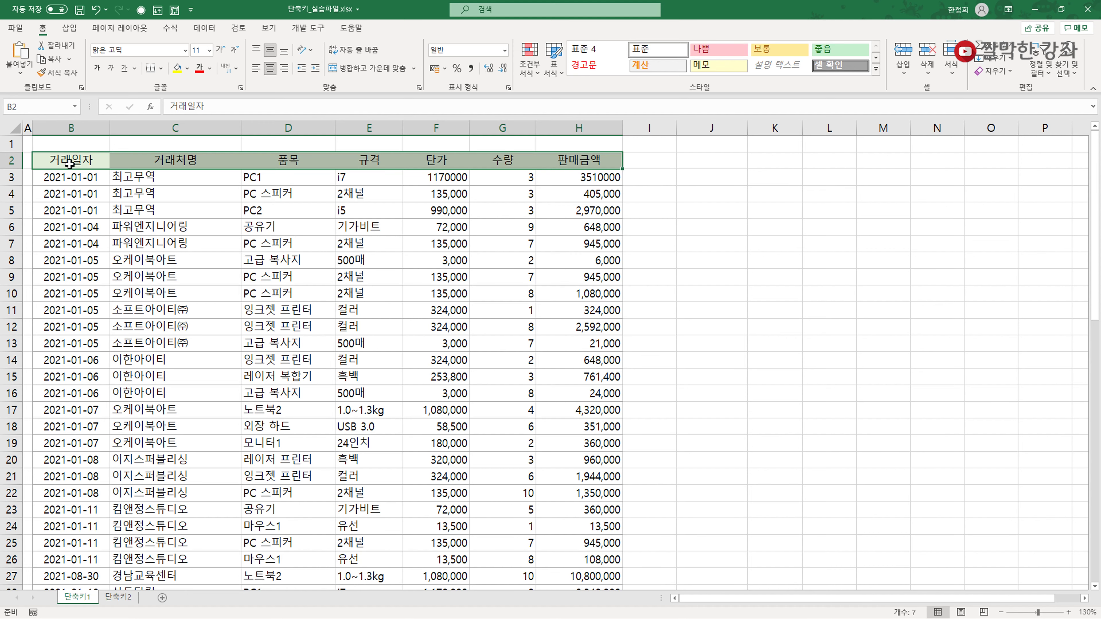
- Try italic and underline formatting on the 규격 values in E3:E64, removing each one again
key("Right")
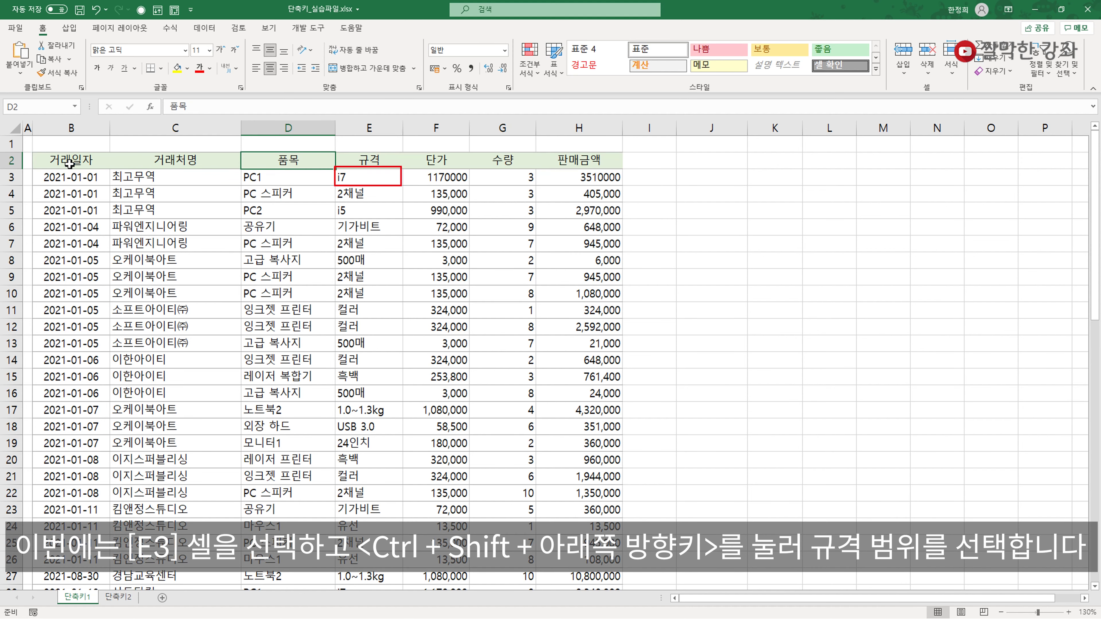
key("Right")
key("Down")
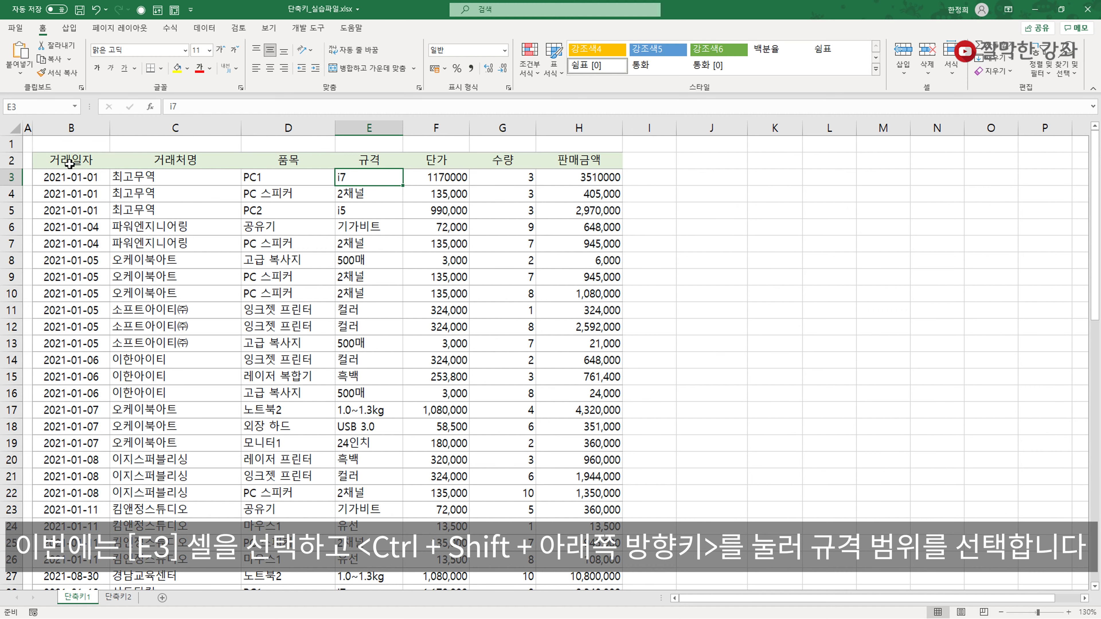
key("ctrl+shift+Down")
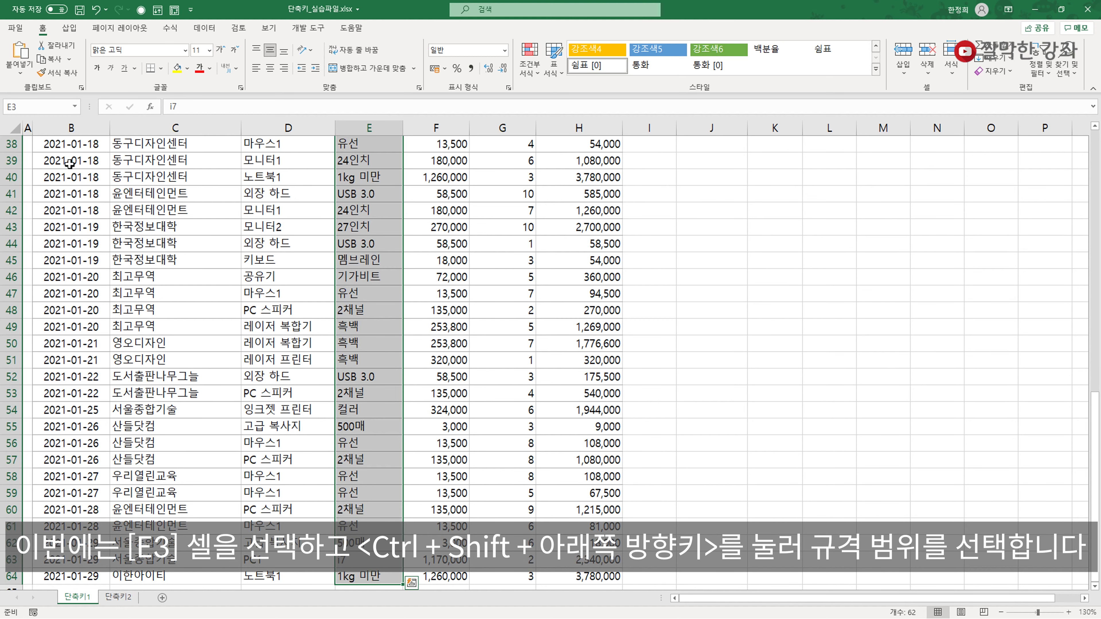
key("ctrl+i")
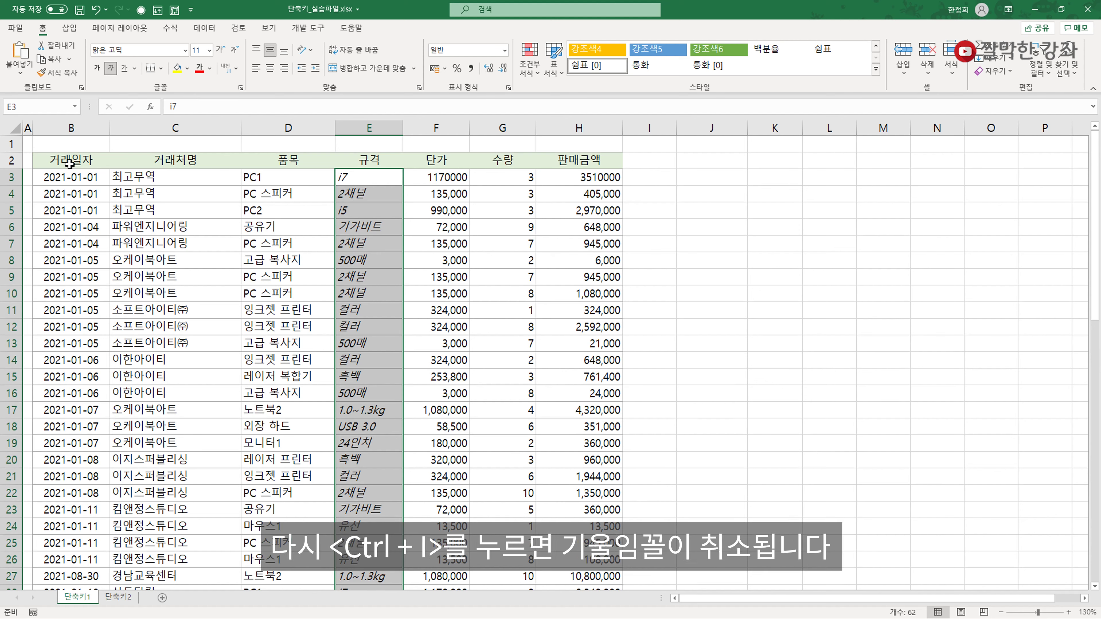
key("ctrl+i")
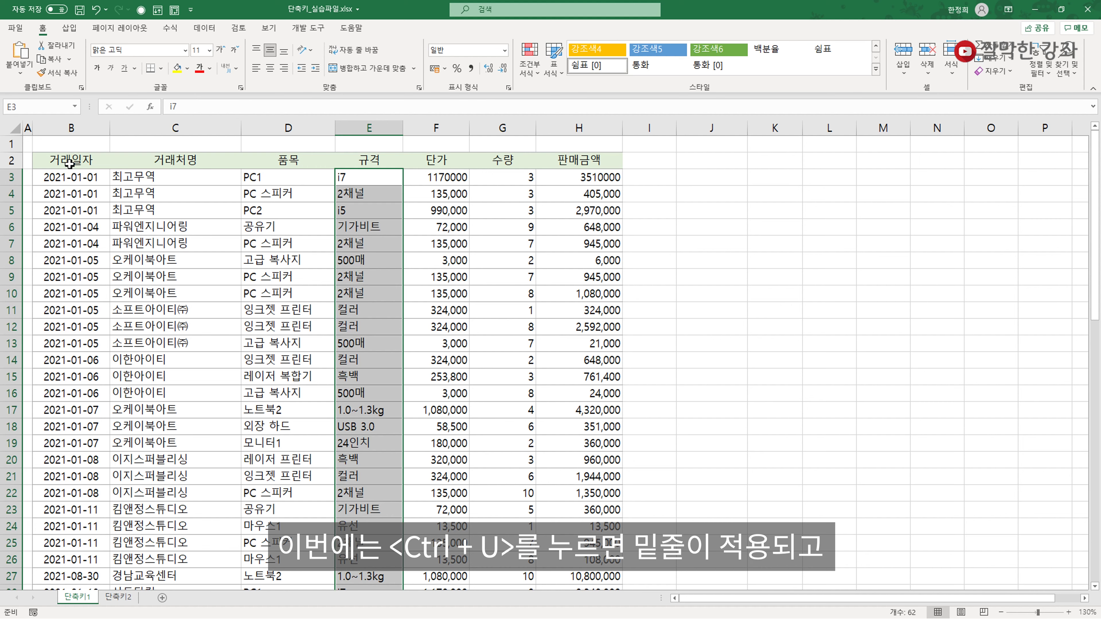
key("ctrl+u")
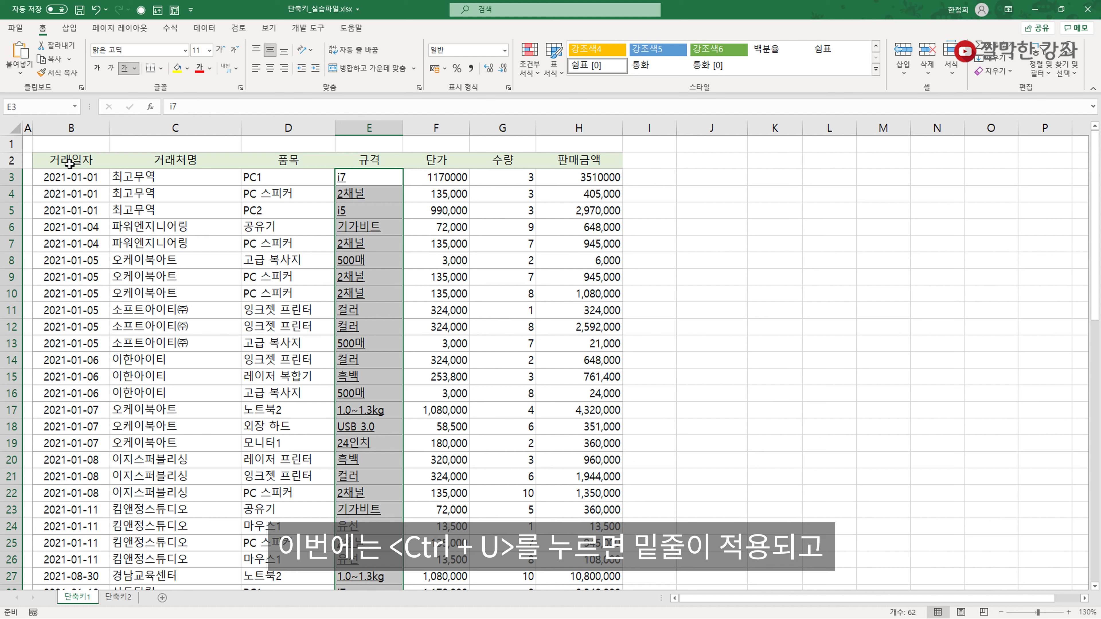
key("ctrl+u")
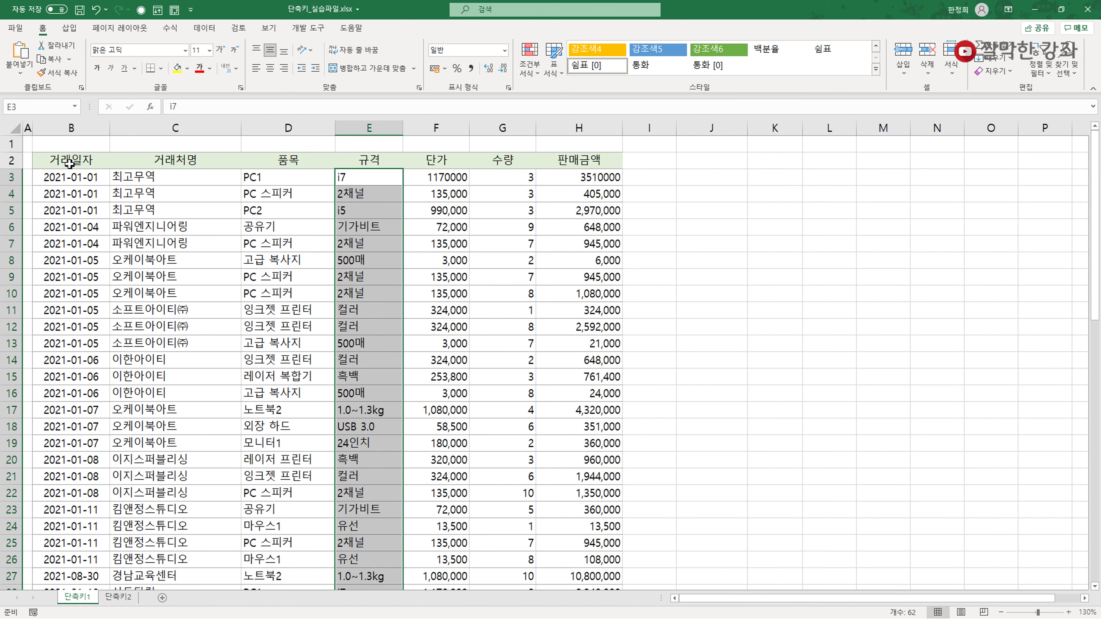
key("Right")
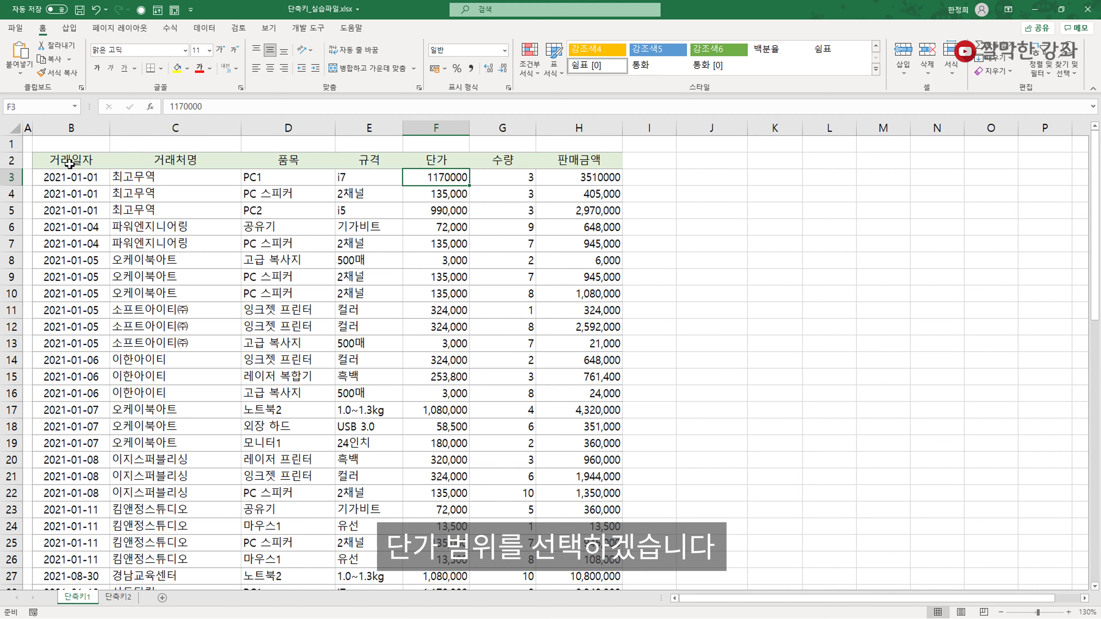
key("Left")
key("ctrl+shift+Down")
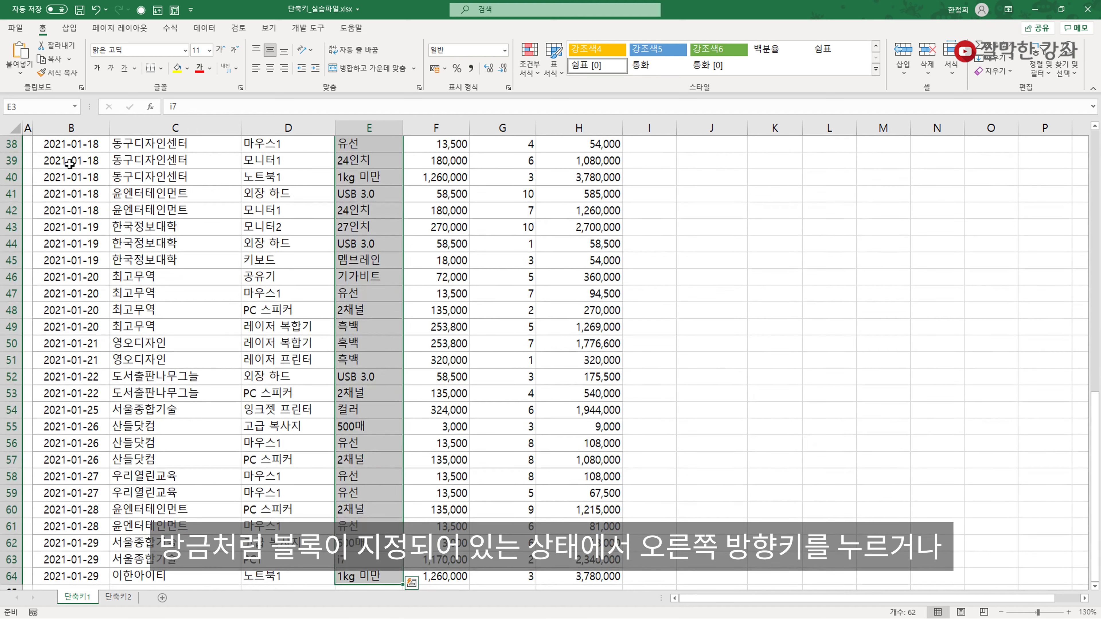
- Format the 단가 values in F3:F64 as currency with thousands separators and no currency symbol
key("Right")
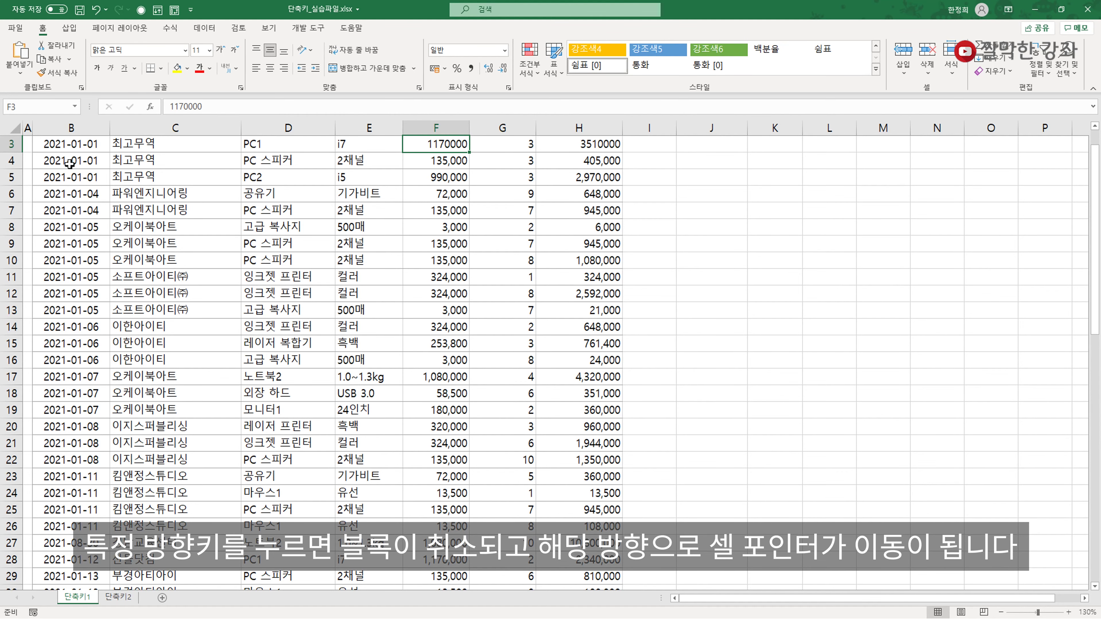
scroll(69, 164, "up", 1)
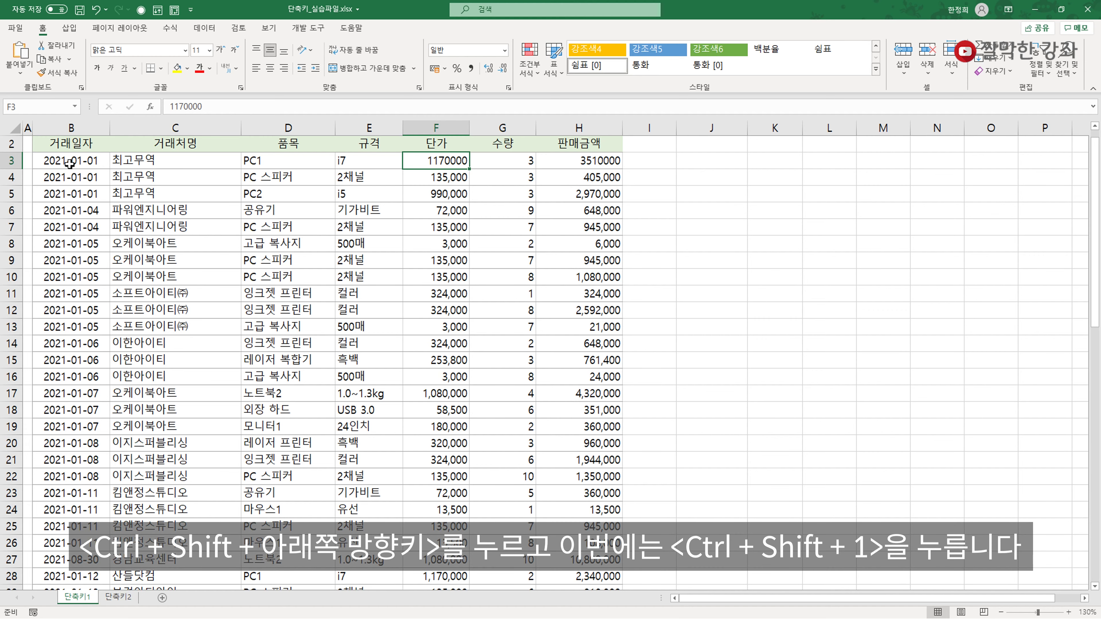
key("ctrl+shift+Down")
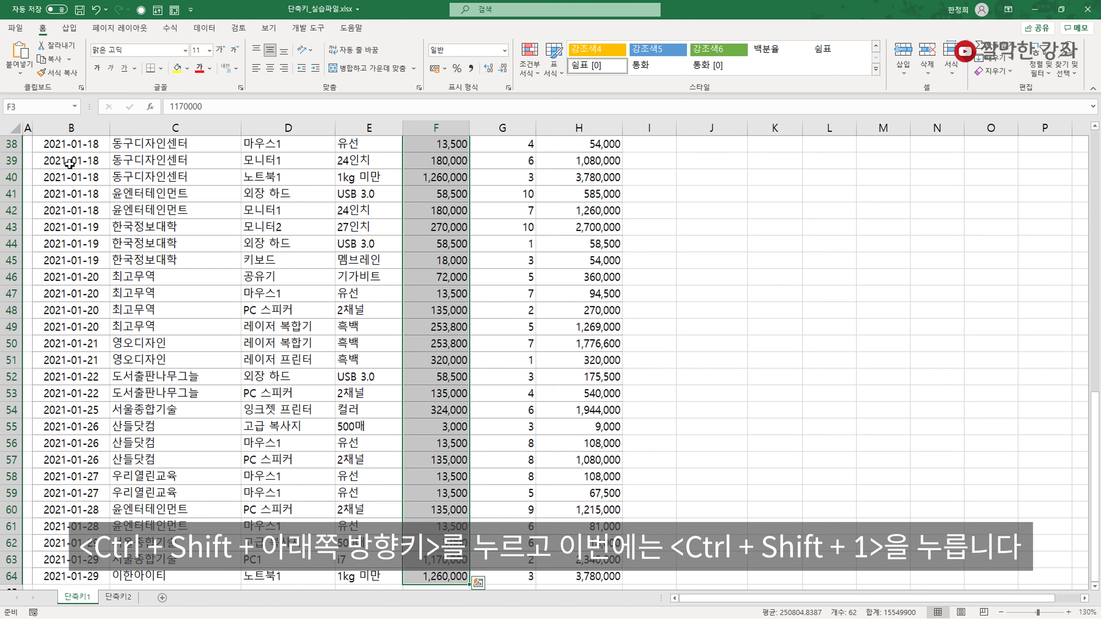
key("ctrl+shift+1")
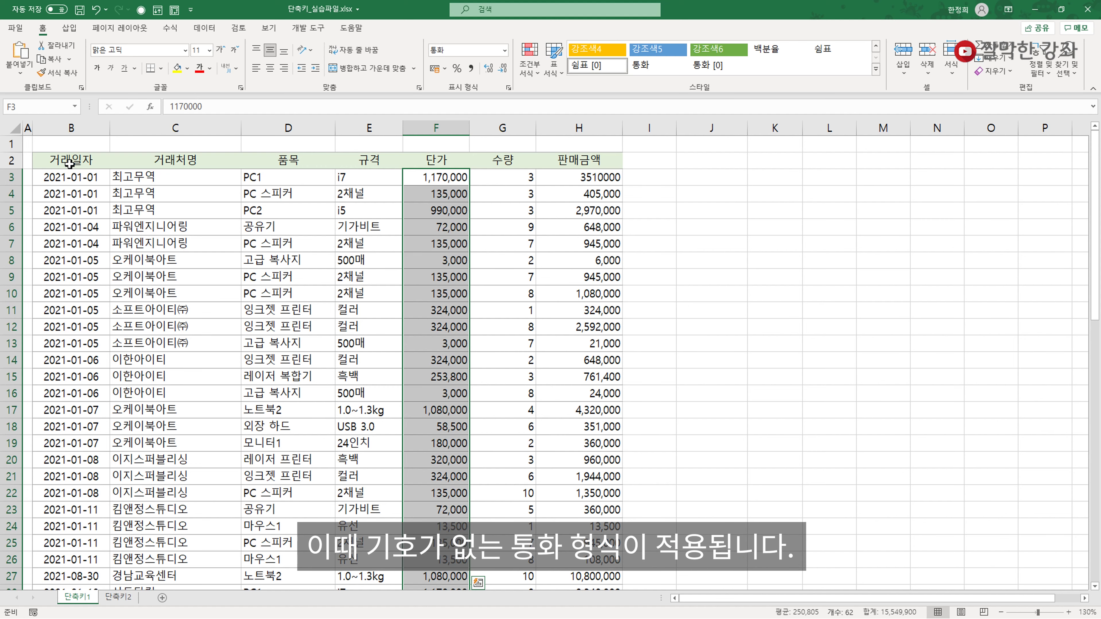
- Format the 판매금액 values in H3:H64 as currency with the ₩ symbol
key("Right")
key("Right")
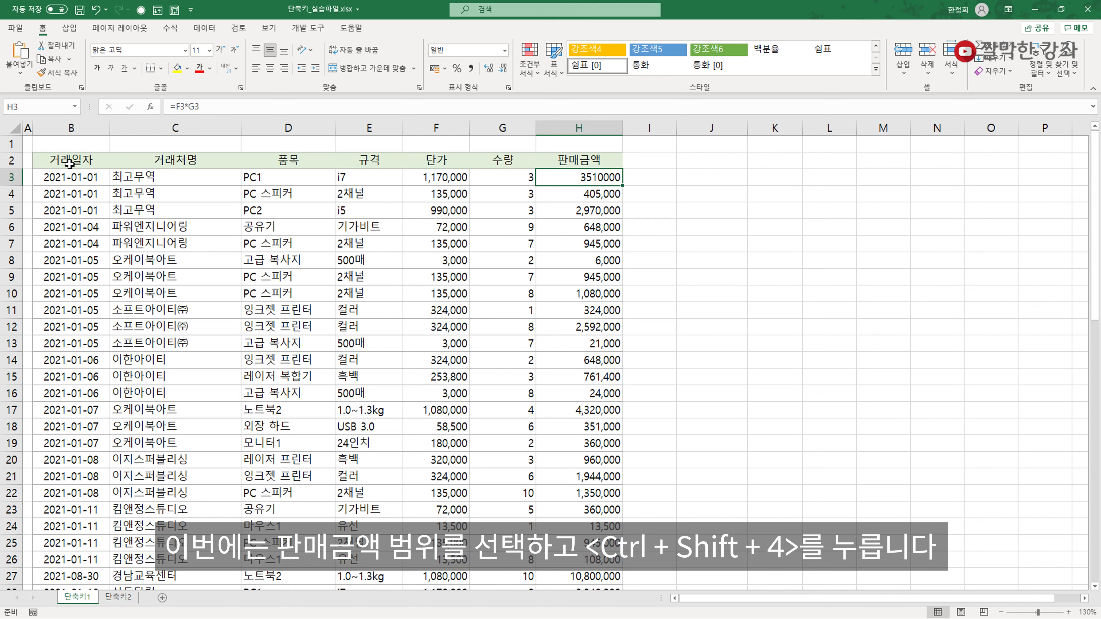
key("ctrl+shift+Down")
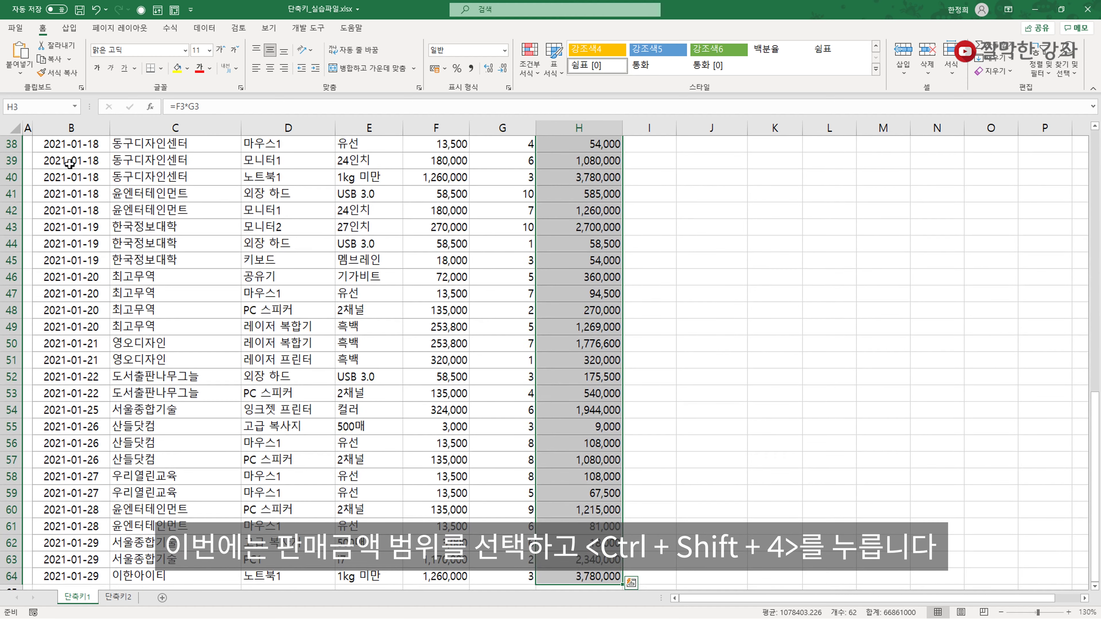
key("ctrl+shift+4")
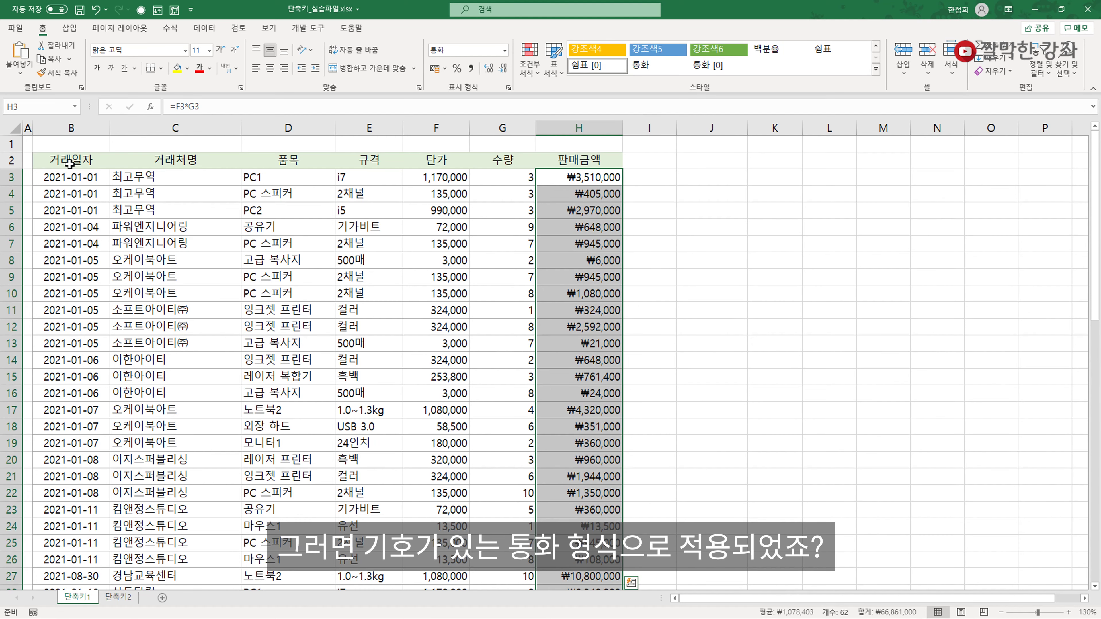
- Open the cell formatting settings for the 수량 values in G3:G64 and choose the 사용자 지정 (custom) number category
key("Left")
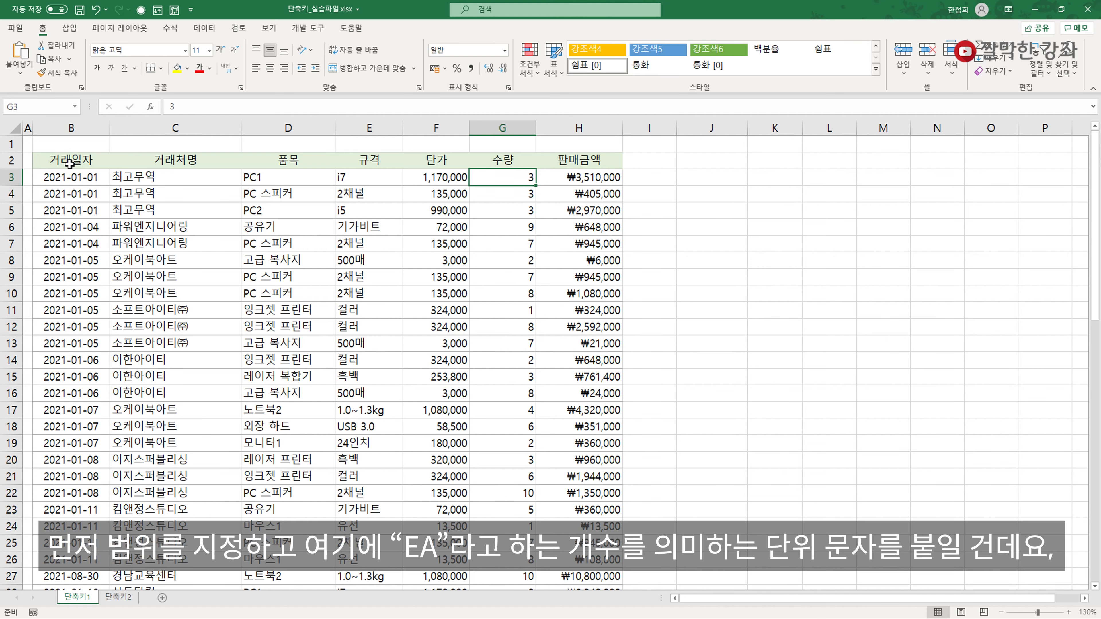
key("ctrl+shift+Down")
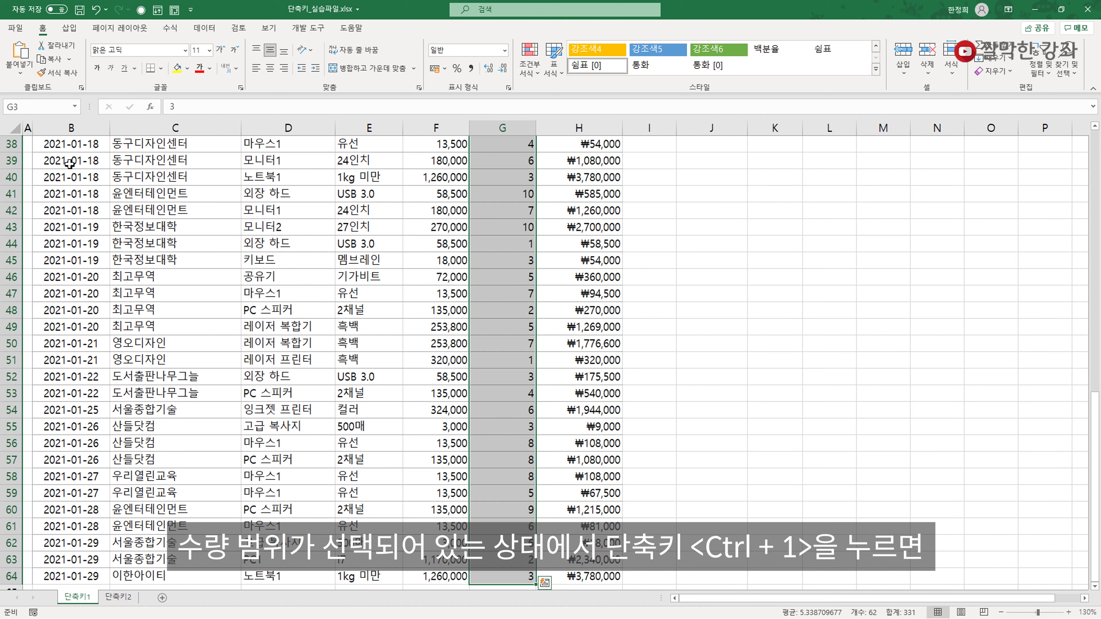
key("ctrl+1")
key("ctrl+1")
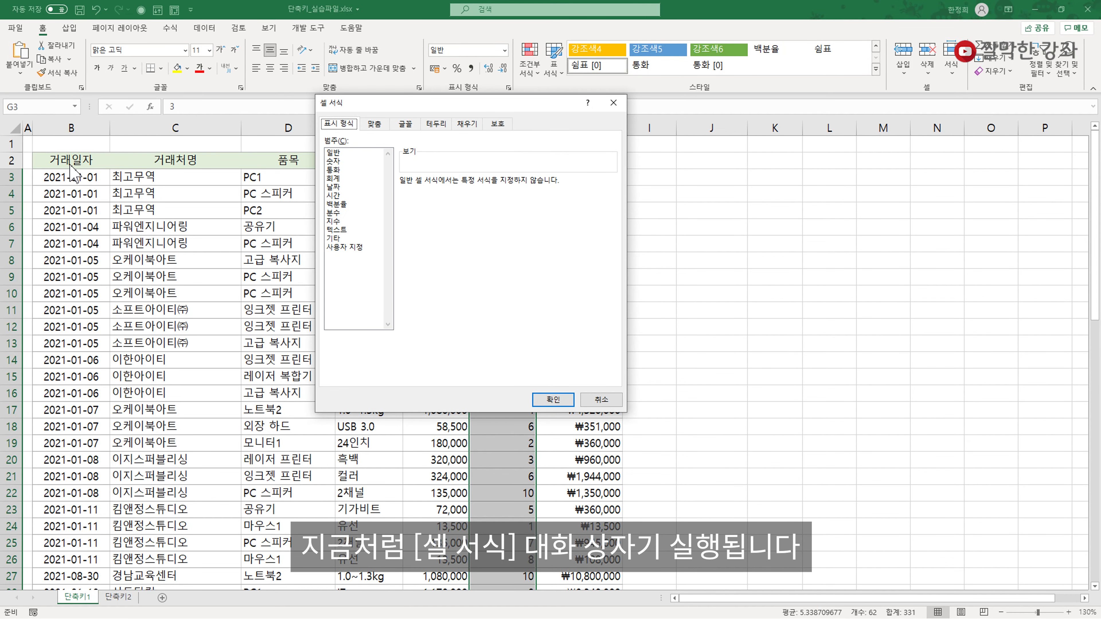
key("Tab")
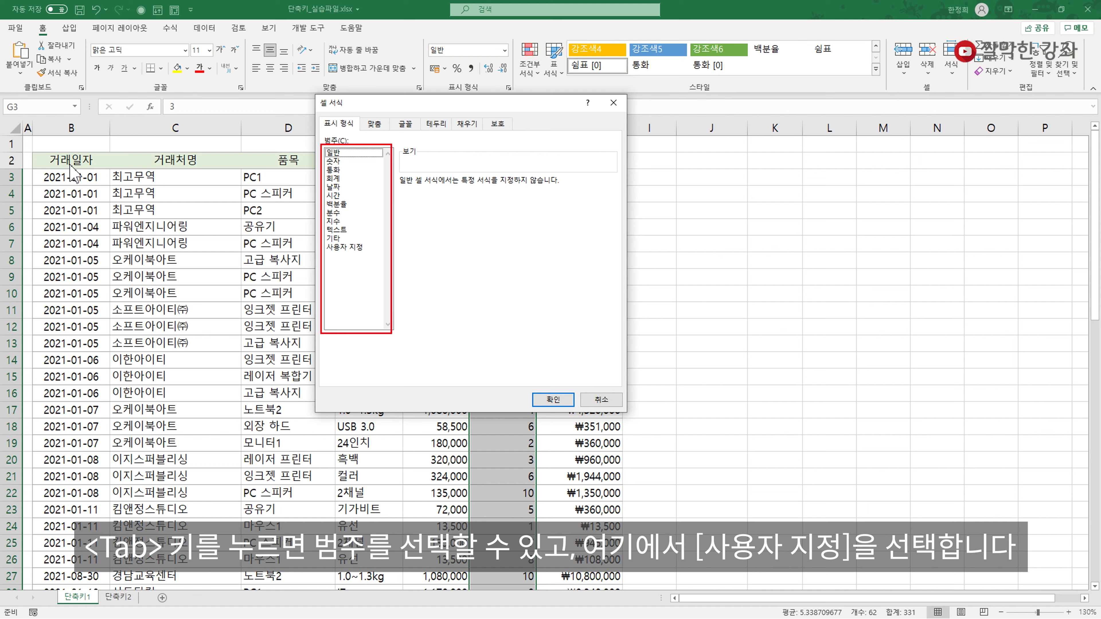
key("Down")
key("Down")
key("Down")
key("Down")
key("Down")
key("Down")
key("Down")
key("Down")
key("Down")
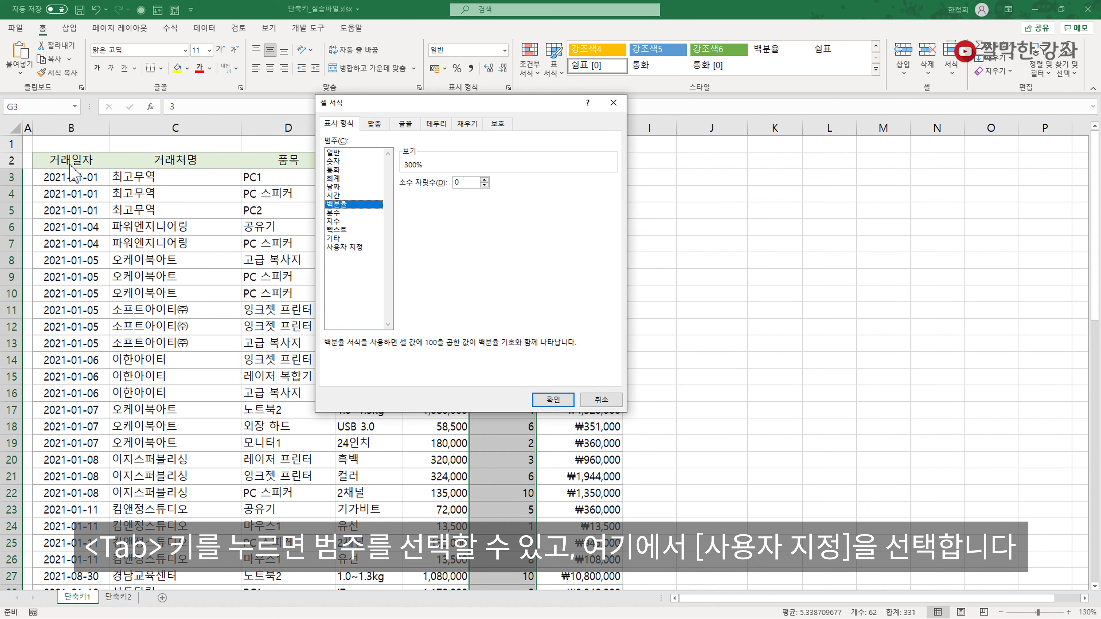
key("Down")
key("Down")
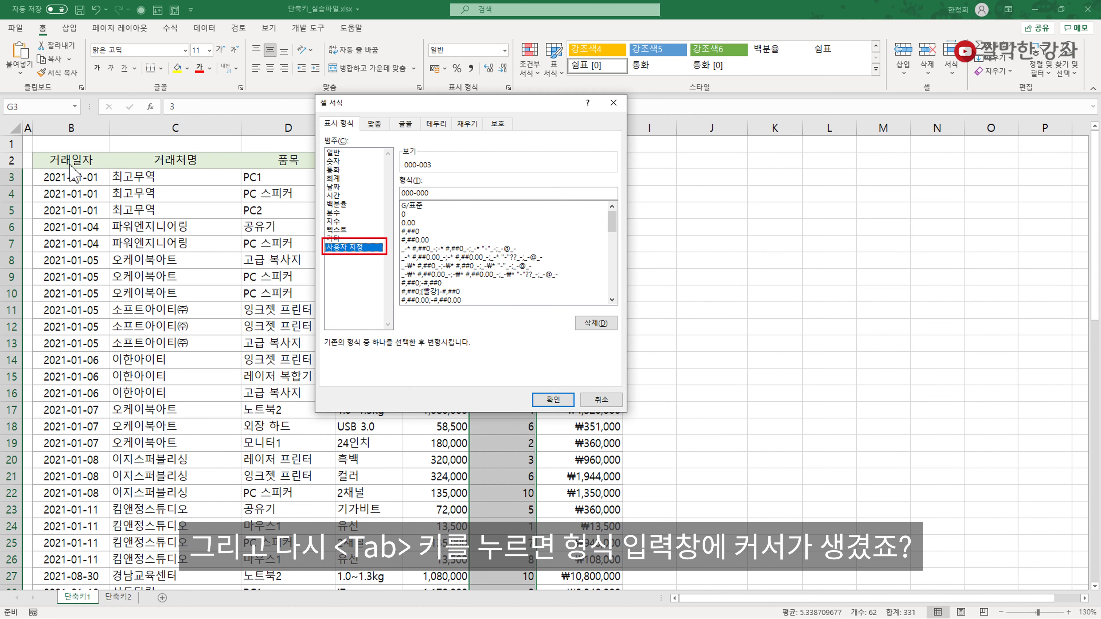
- Apply the custom number format 0"EA" to the selected 수량 values
key("Tab")
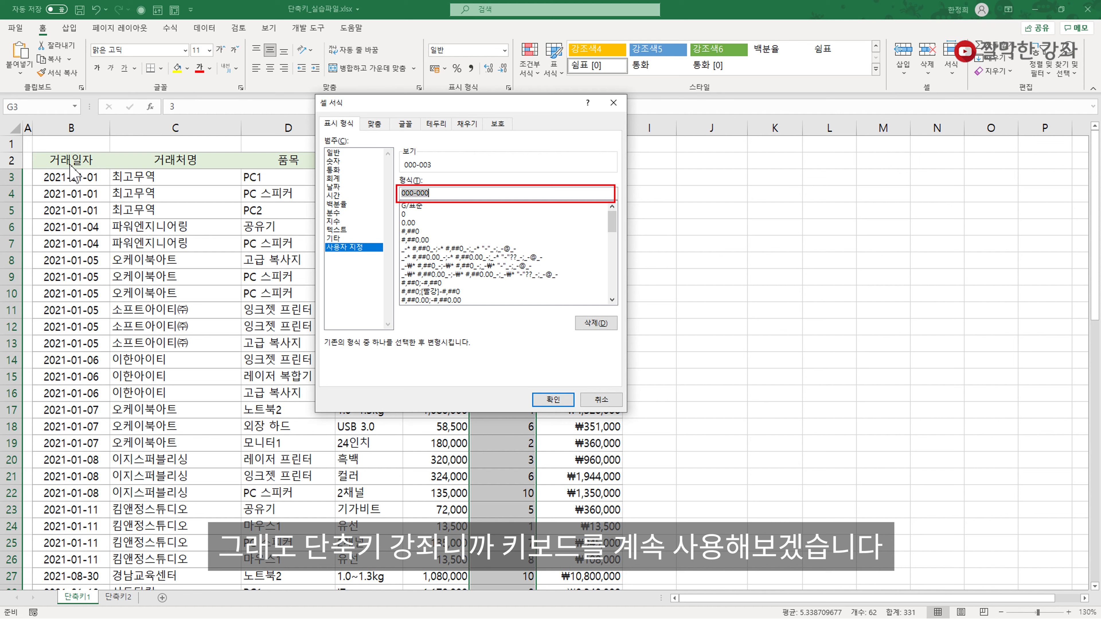
type("0\"")
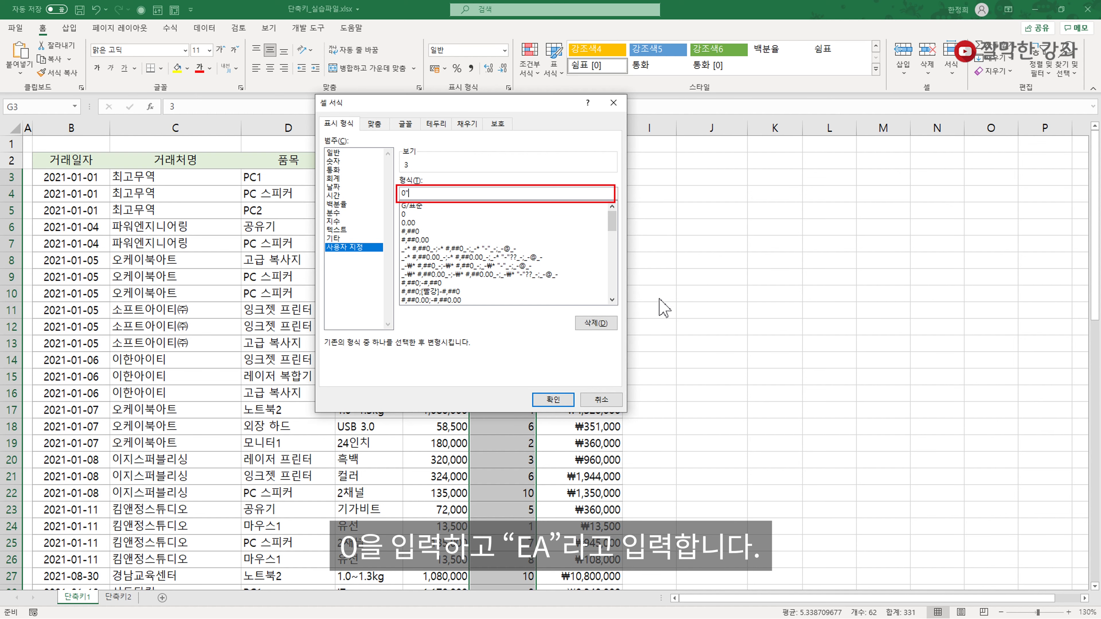
type("EA\"")
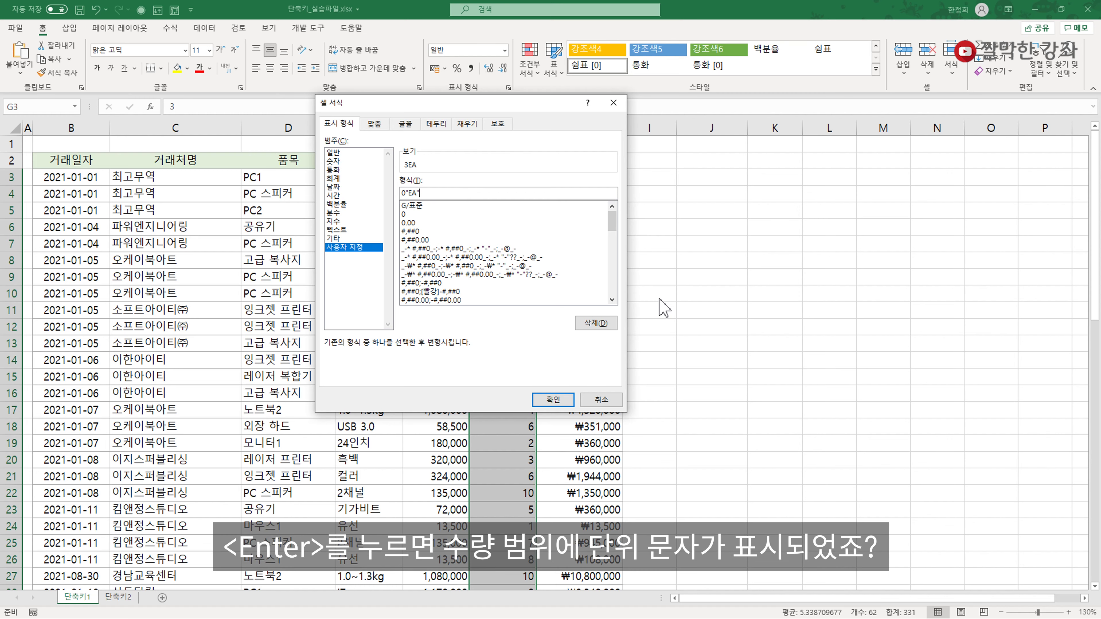
key("Return")
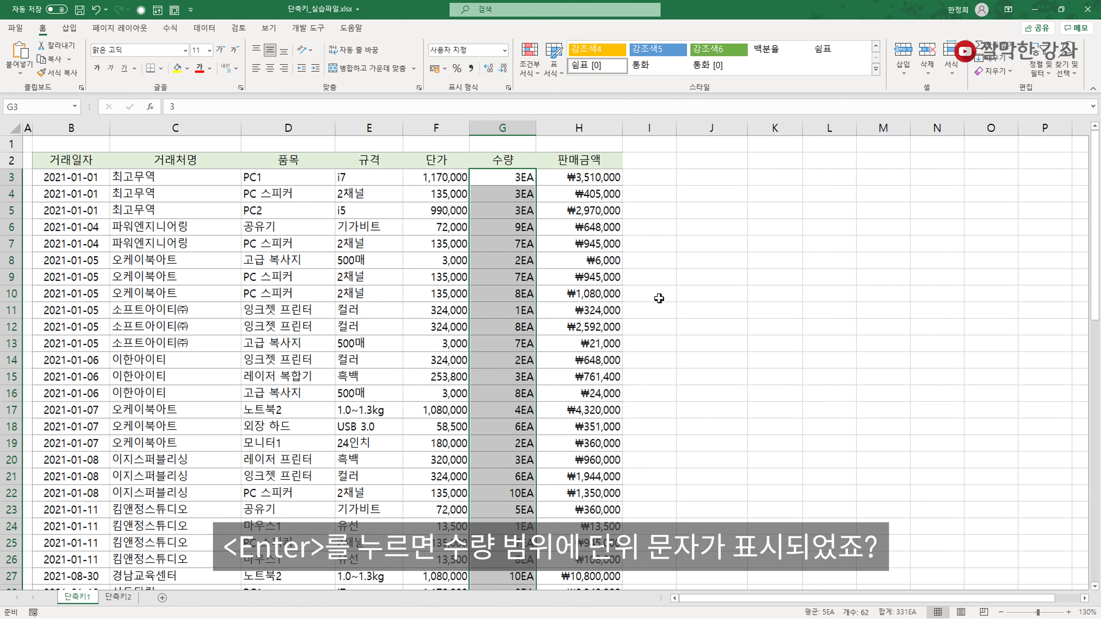
- Try the General number format on the 판매금액 values in H3:H64, undoing it, redoing it and undoing it again
key("Right")
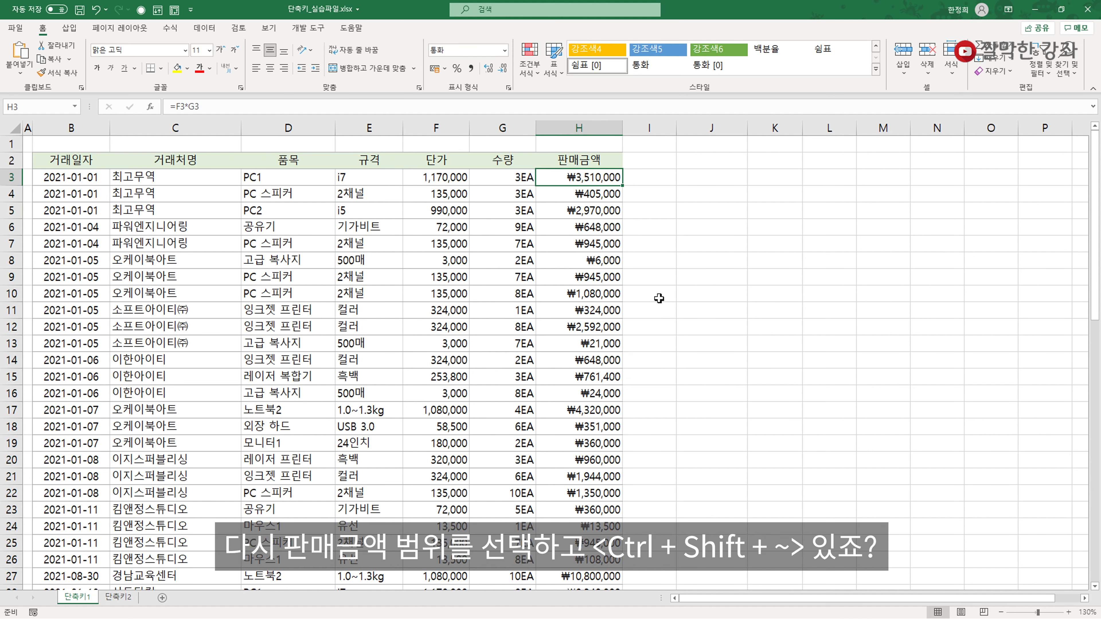
key("ctrl+shift+Down")
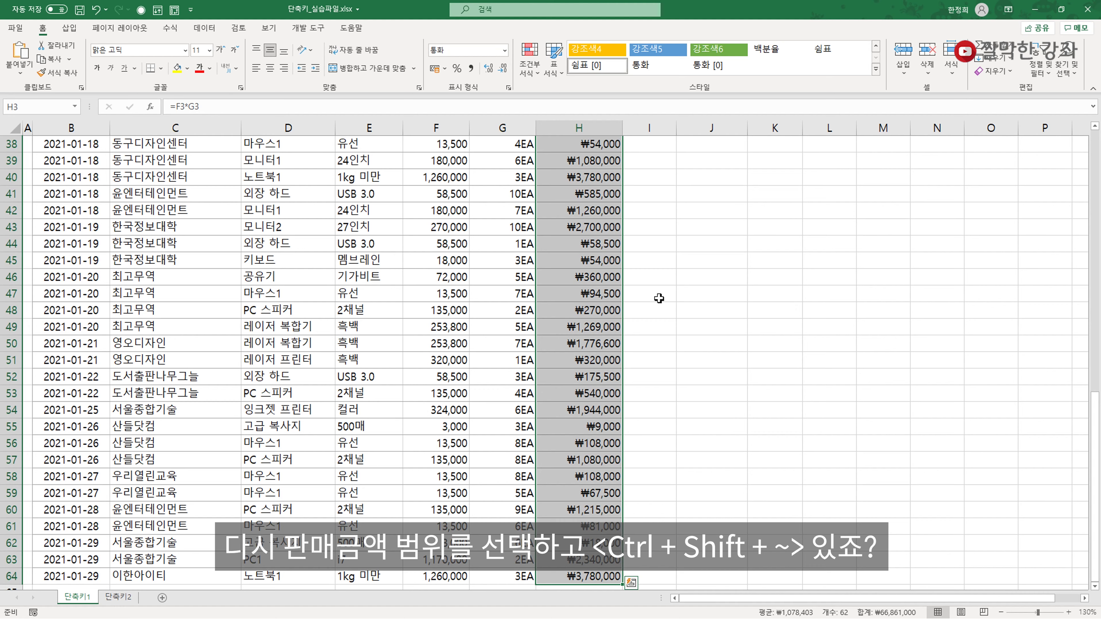
key("ctrl+shift+grave")
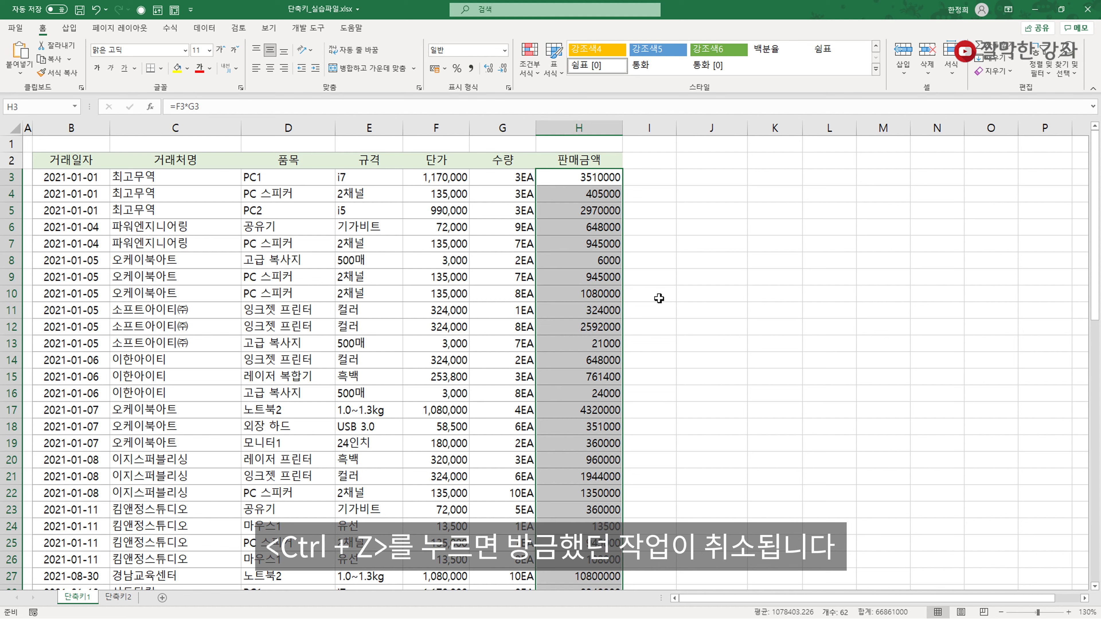
key("ctrl+z")
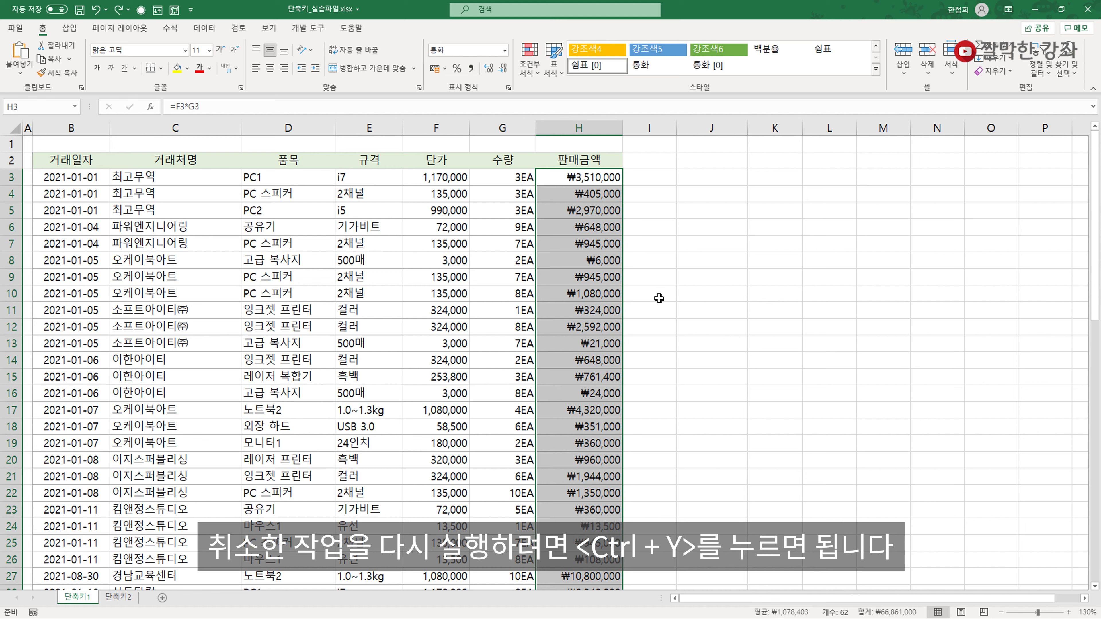
key("ctrl+y")
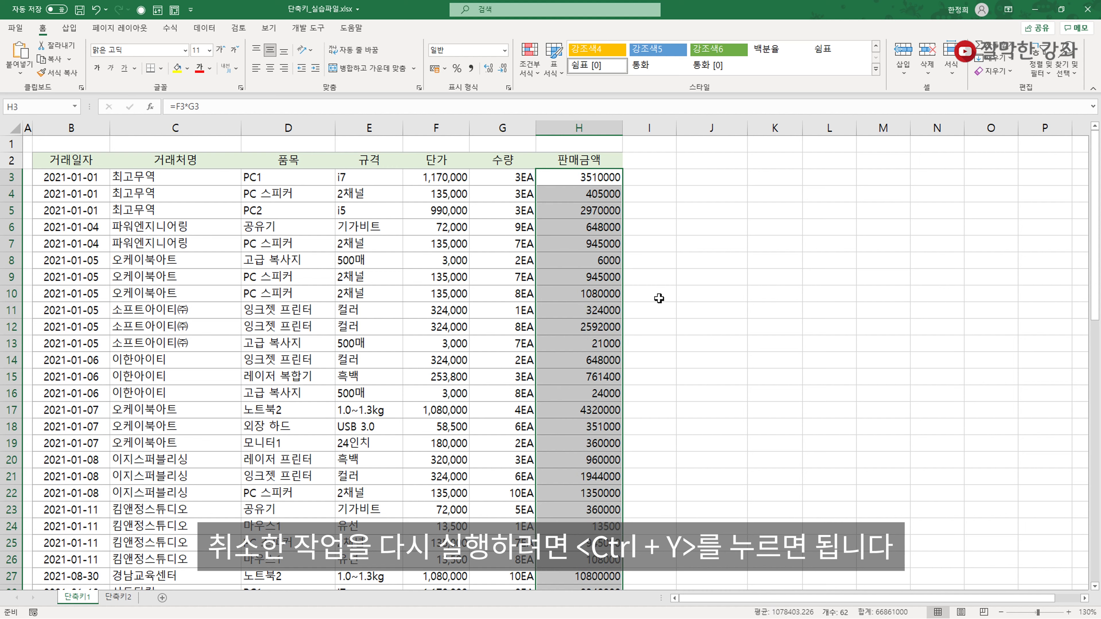
key("ctrl+z")
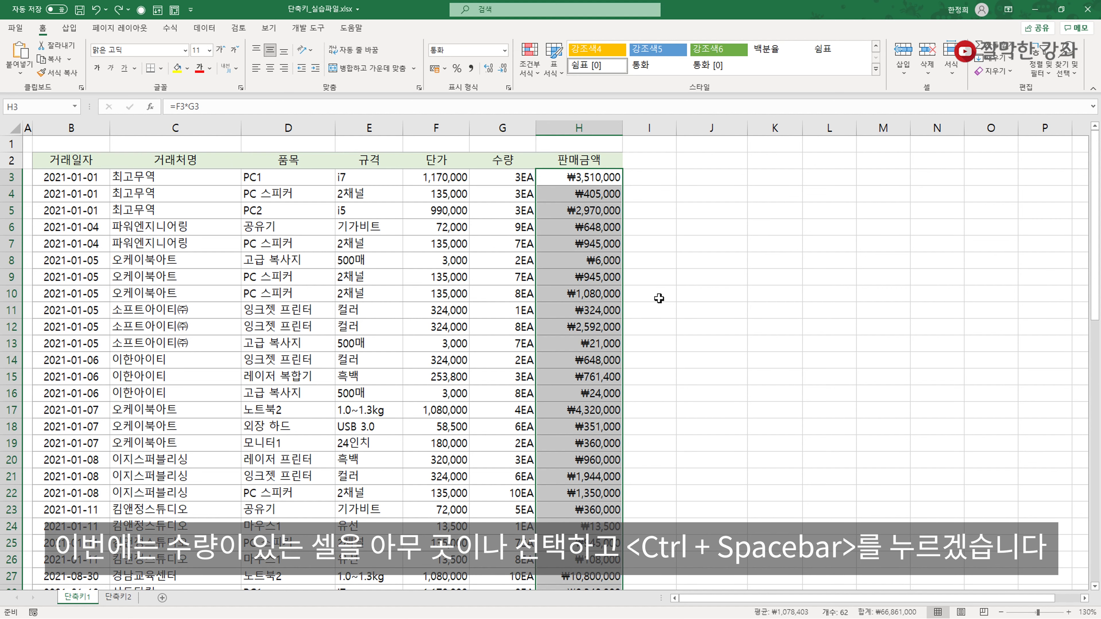
- Select the entire 수량 column G and insert a blank column before it
key("Left")
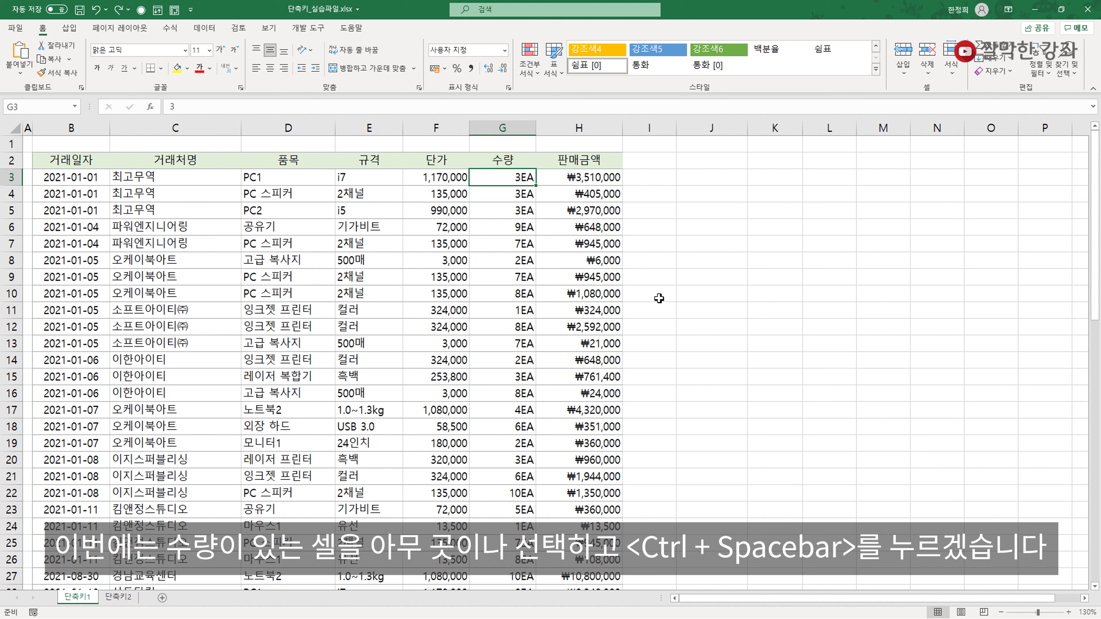
key("ctrl+space")
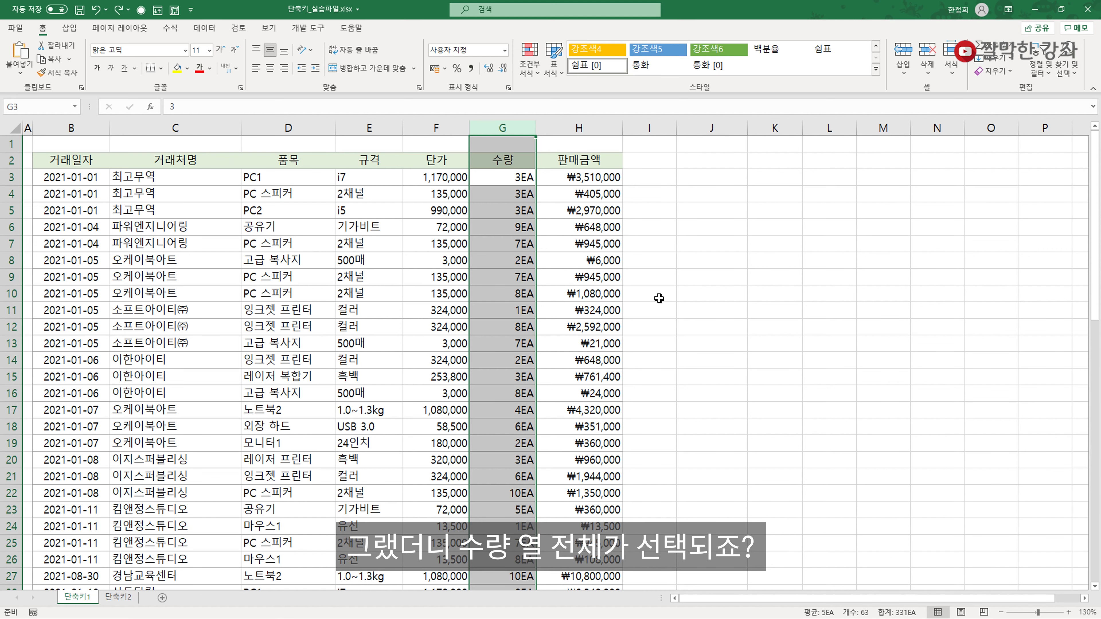
key("ctrl+plus")
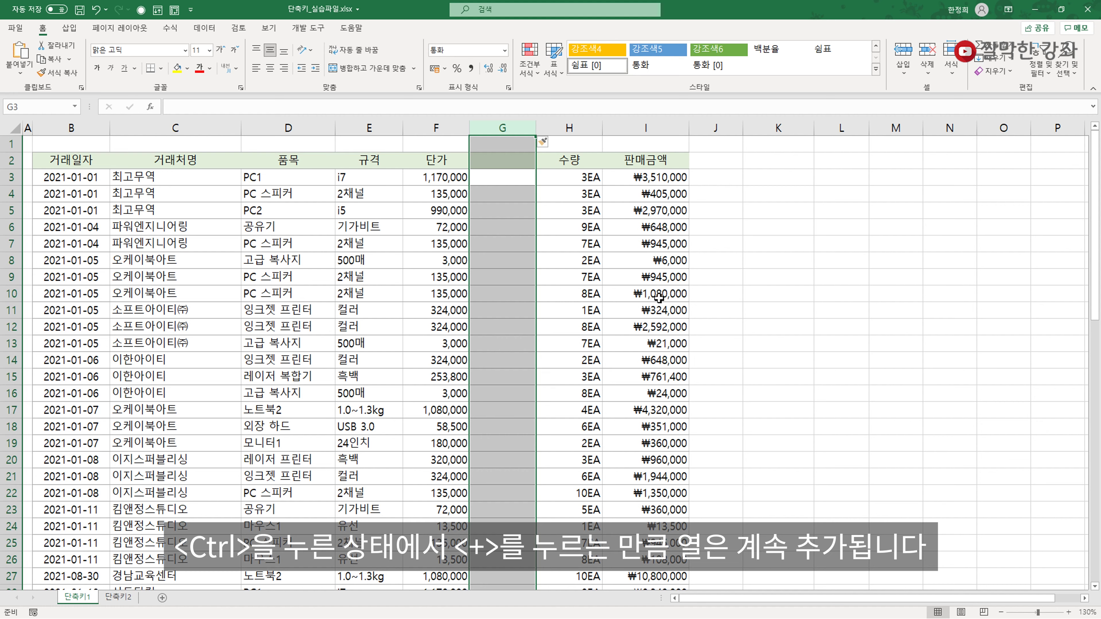
- Insert three more blank columns at column G and delete three again, keeping a single blank one before 수량
key("ctrl+plus")
key("ctrl+plus")
key("ctrl+plus")
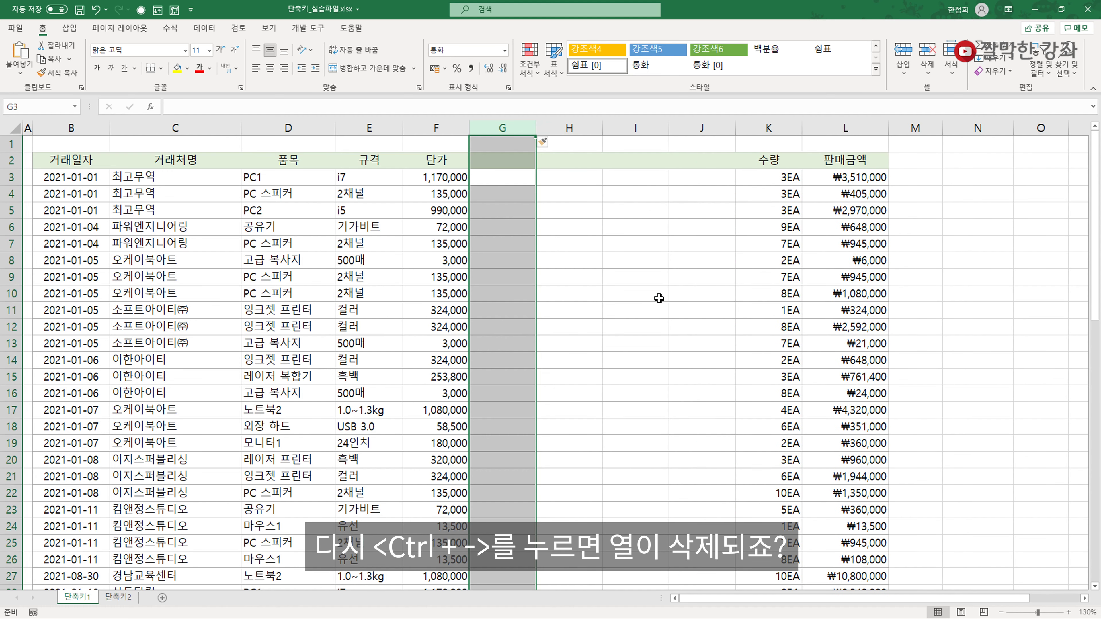
key("ctrl+minus")
key("ctrl+minus")
key("ctrl+minus")
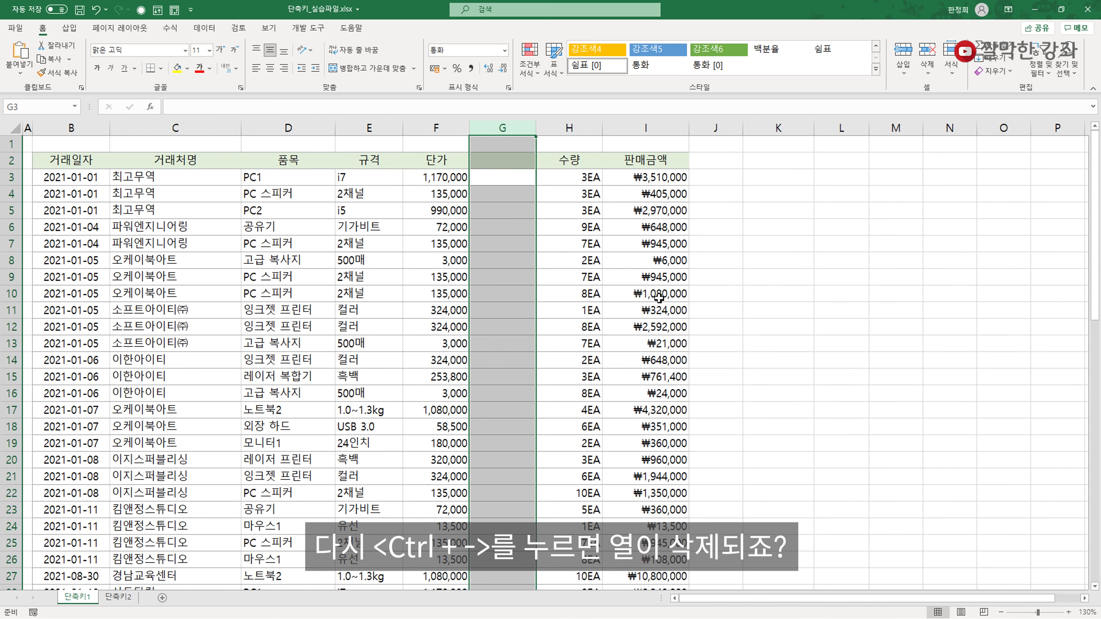
- Enter the header 할인율 in G2 of the new blank column
key("Up")
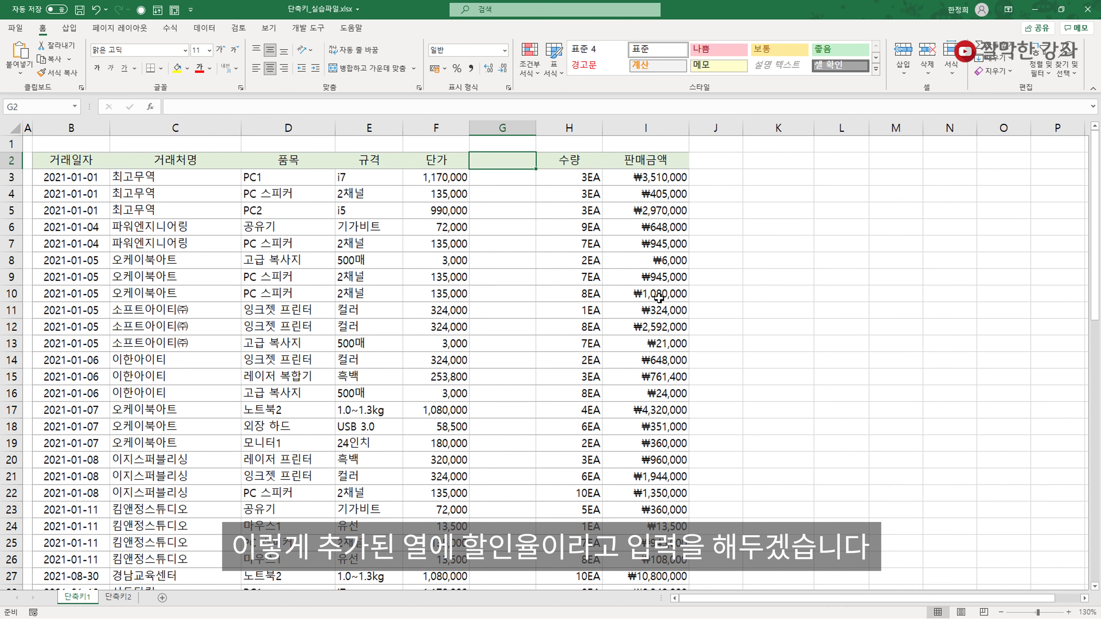
type("할")
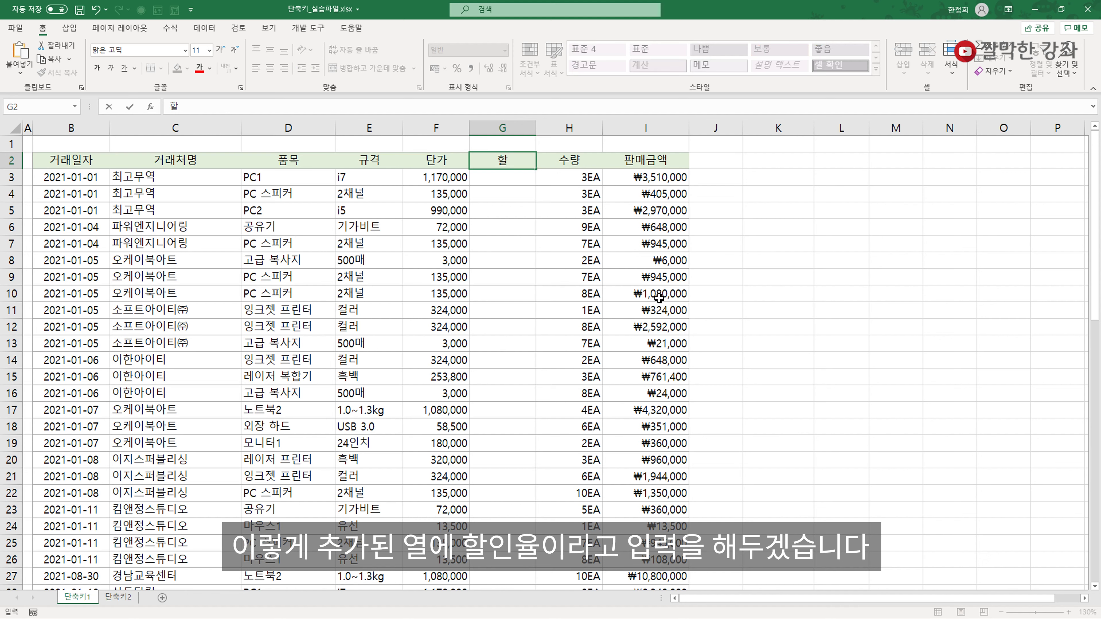
type("인유ㄹ")
key("Return")
- Select the entire row 6 from cell E6 and insert four blank rows above it
key("Down")
key("Left")
key("Left")
key("Down")
key("Down")
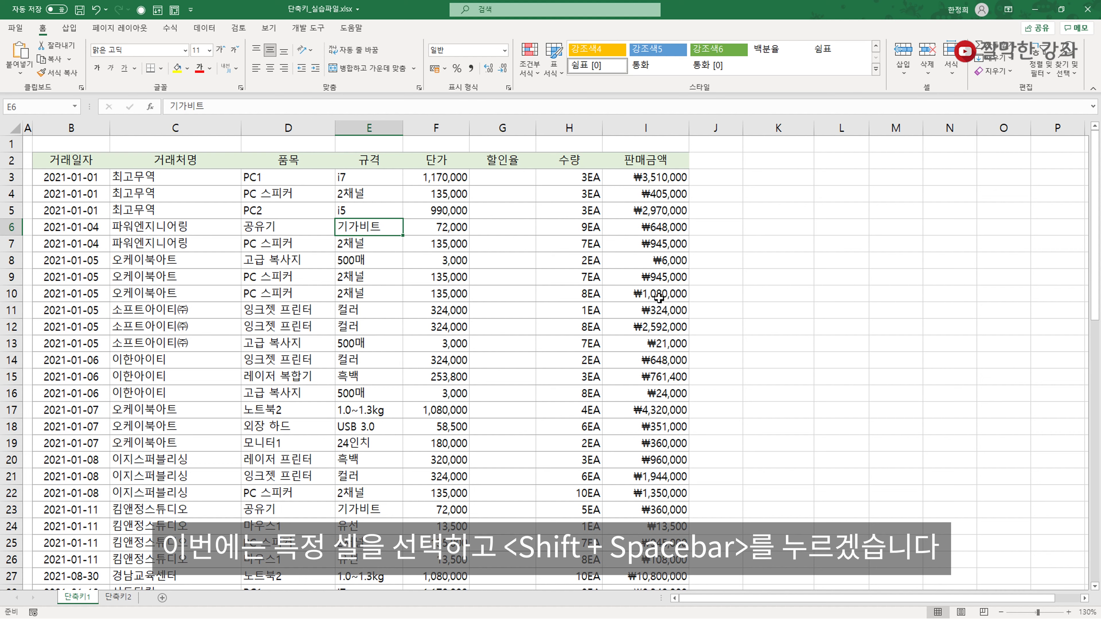
key("shift+space")
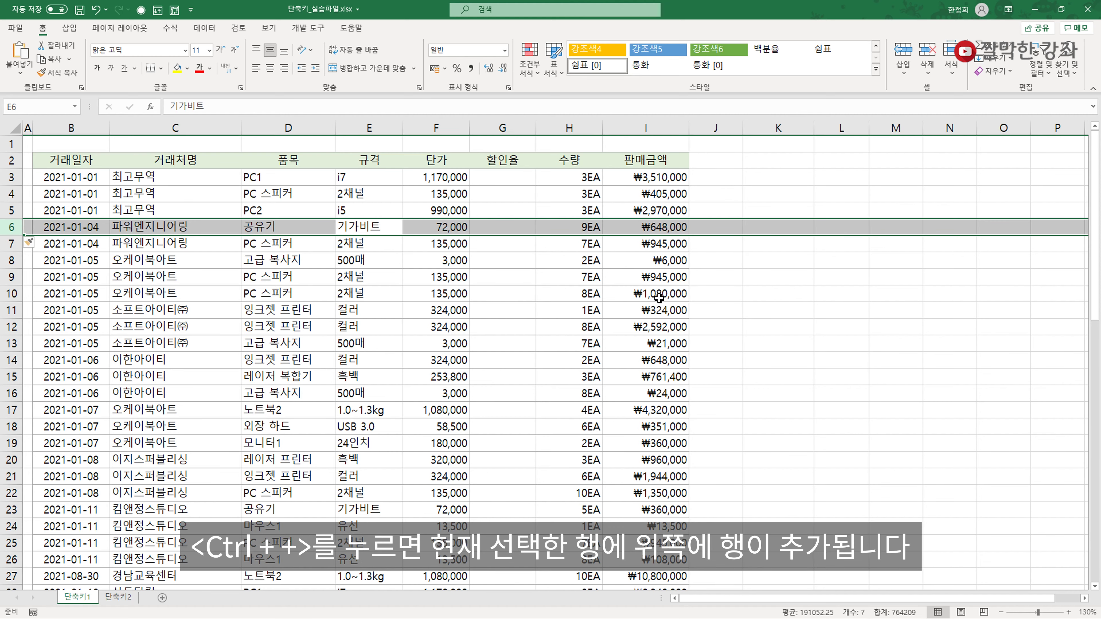
key("ctrl+plus")
key("ctrl+plus")
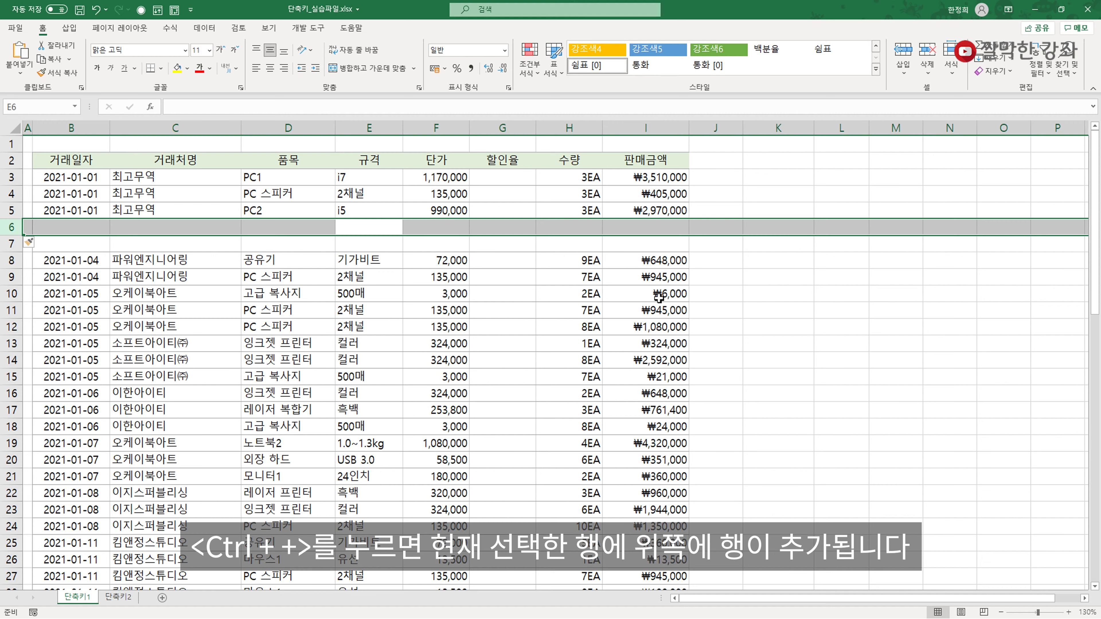
key("ctrl+plus")
key("ctrl+plus")
- Delete the four blank rows inserted above the first 2021-01-04 record
key("ctrl+minus")
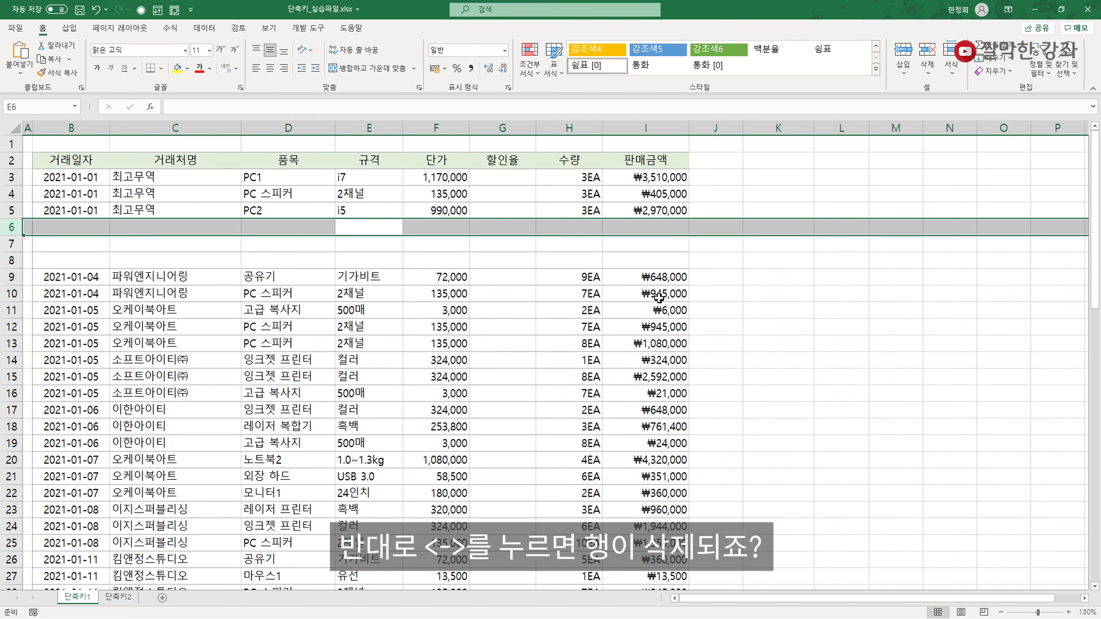
key("ctrl+minus")
key("ctrl+minus")
key("ctrl+minus")
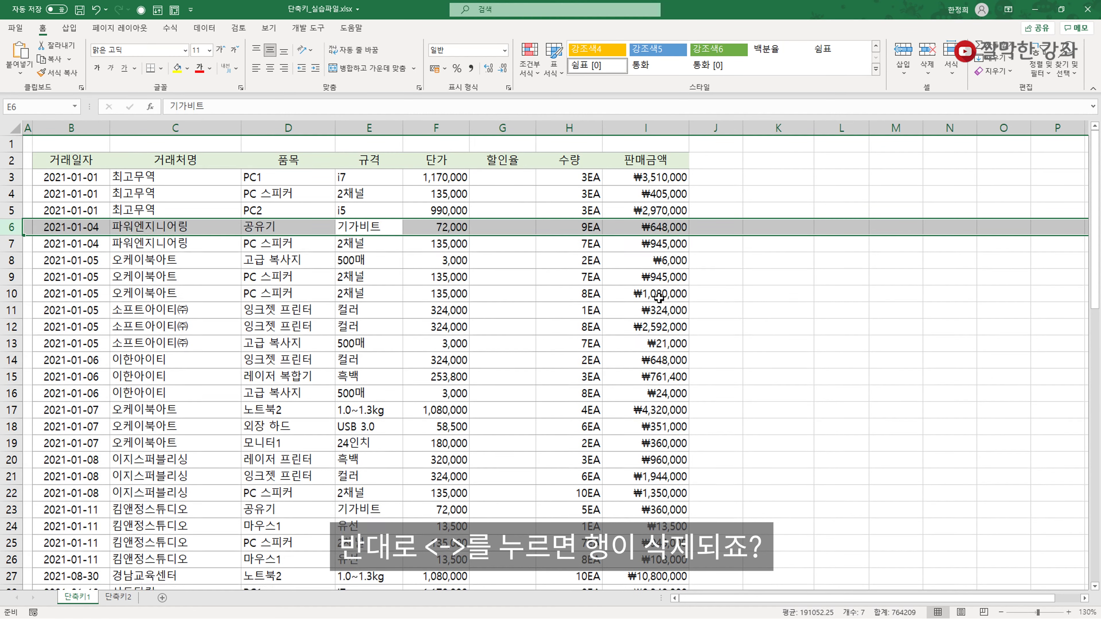